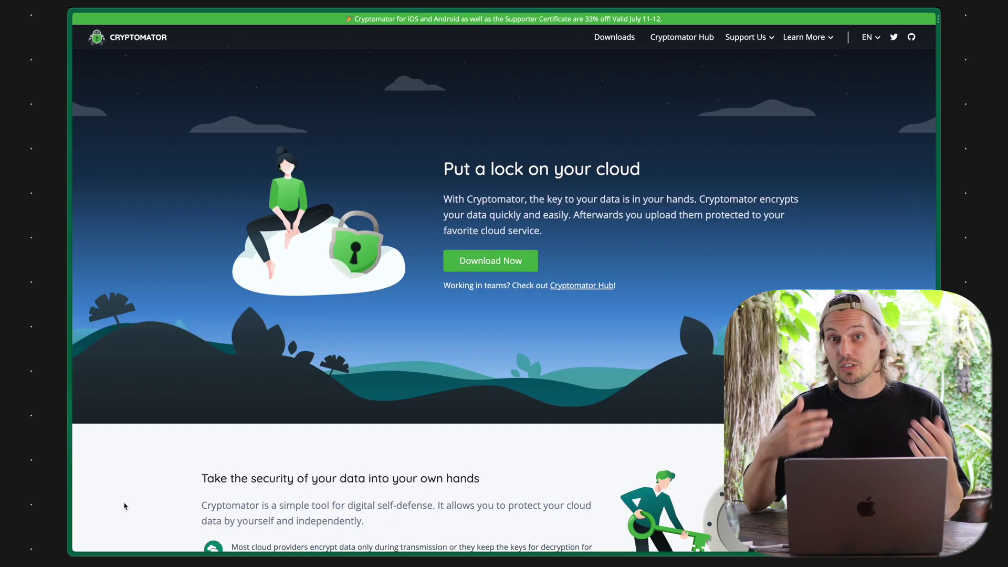
Scroll through the homepage's security sections, then go to the macOS Downloads page
{"action": "scroll", "coordinate": [125, 506], "scroll_direction": "down", "scroll_amount": 5}
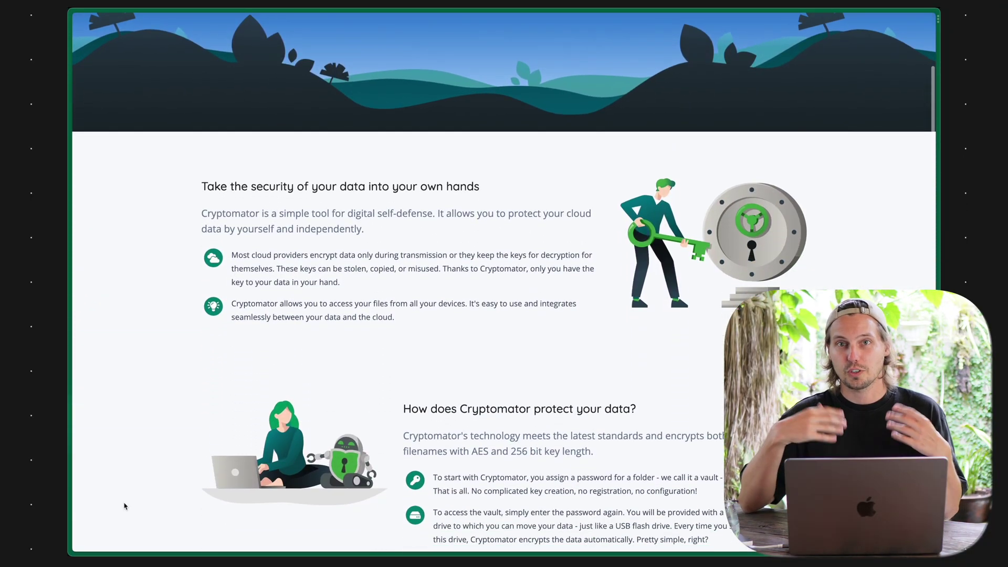
{"action": "scroll", "coordinate": [125, 505], "scroll_direction": "down", "scroll_amount": 6}
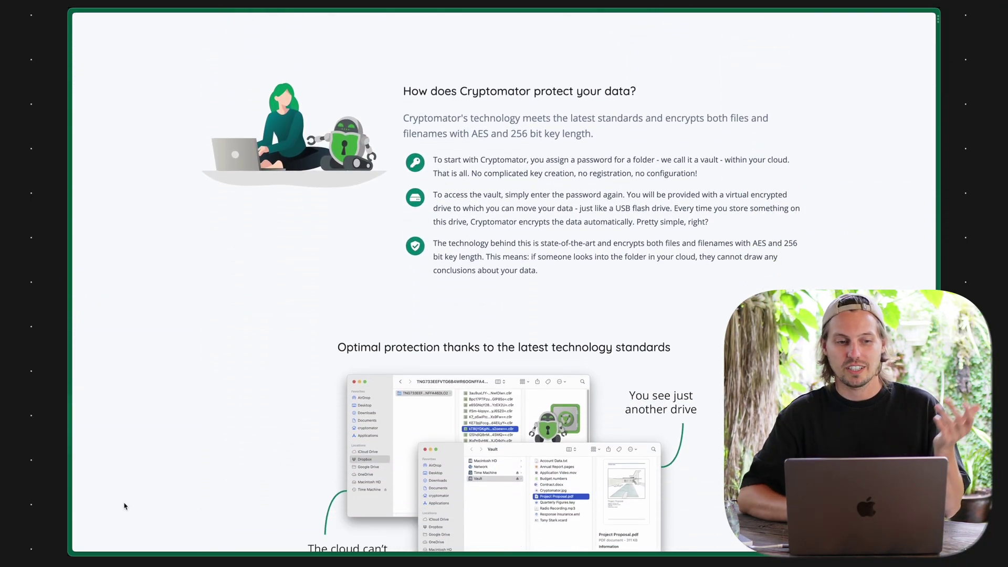
{"action": "scroll", "coordinate": [125, 505], "scroll_direction": "down", "scroll_amount": 8}
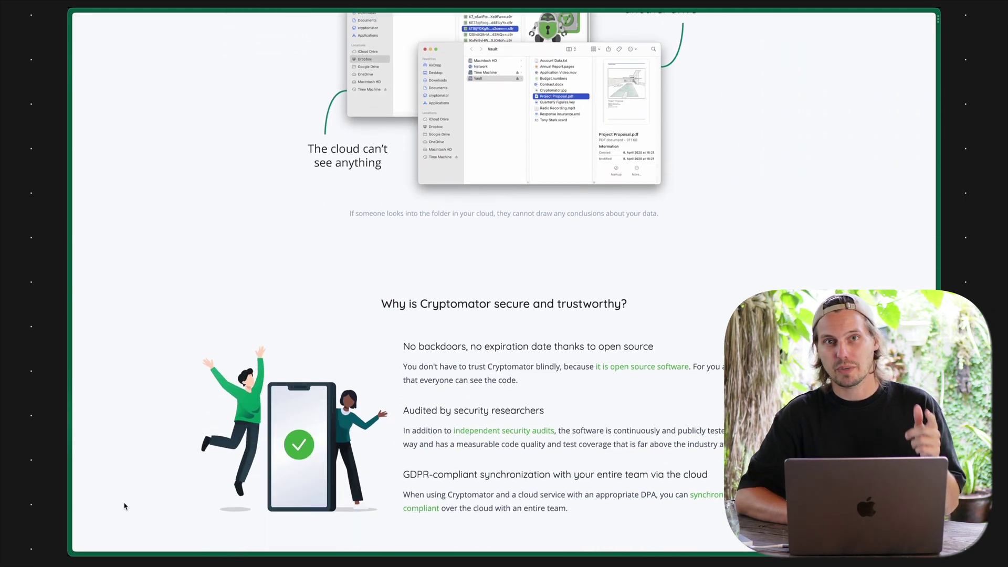
{"action": "scroll", "coordinate": [124, 506], "scroll_direction": "down", "scroll_amount": 6}
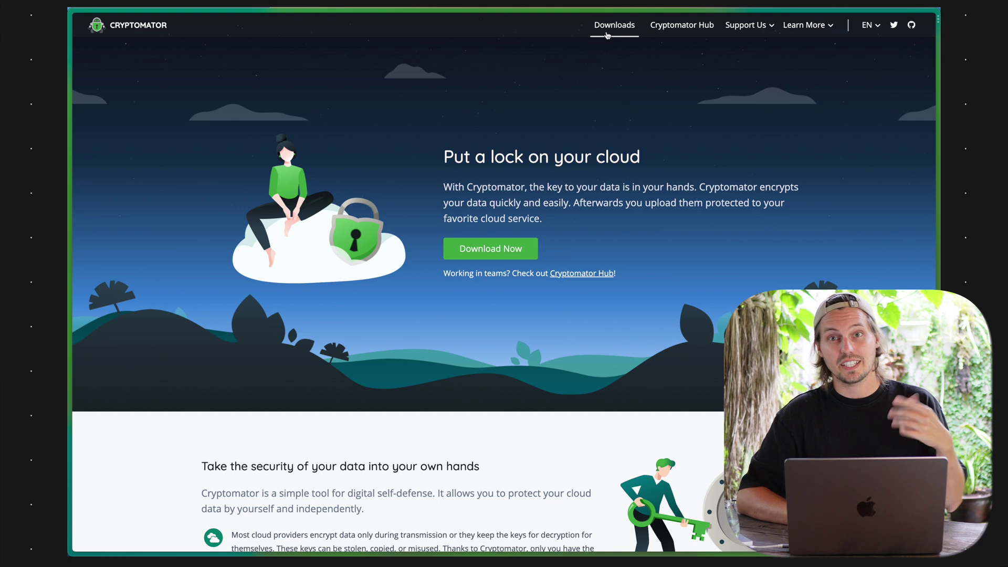
{"action": "left_click", "coordinate": [608, 32]}
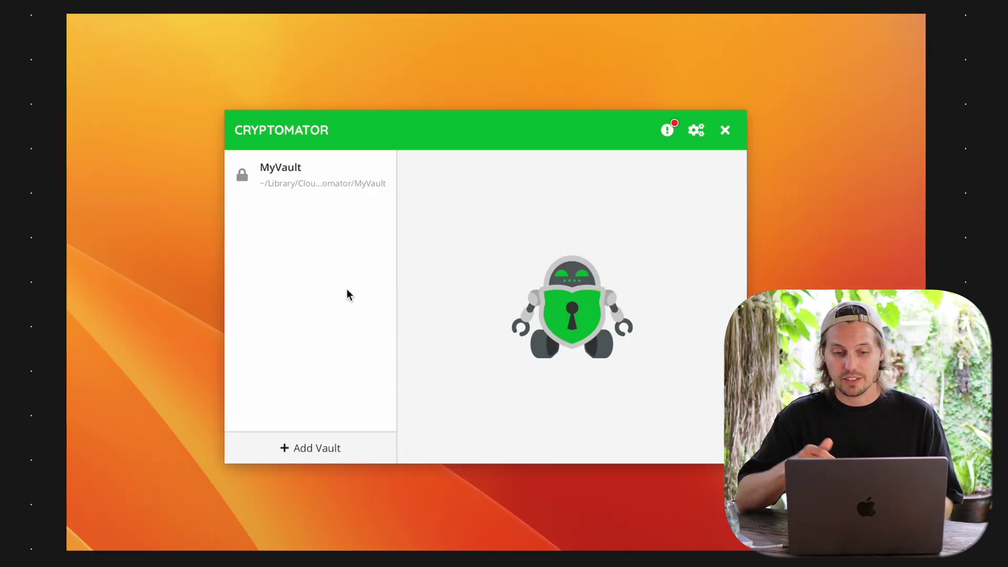
Start creating a new vault named YotubeVault
{"action": "left_click", "coordinate": [326, 188]}
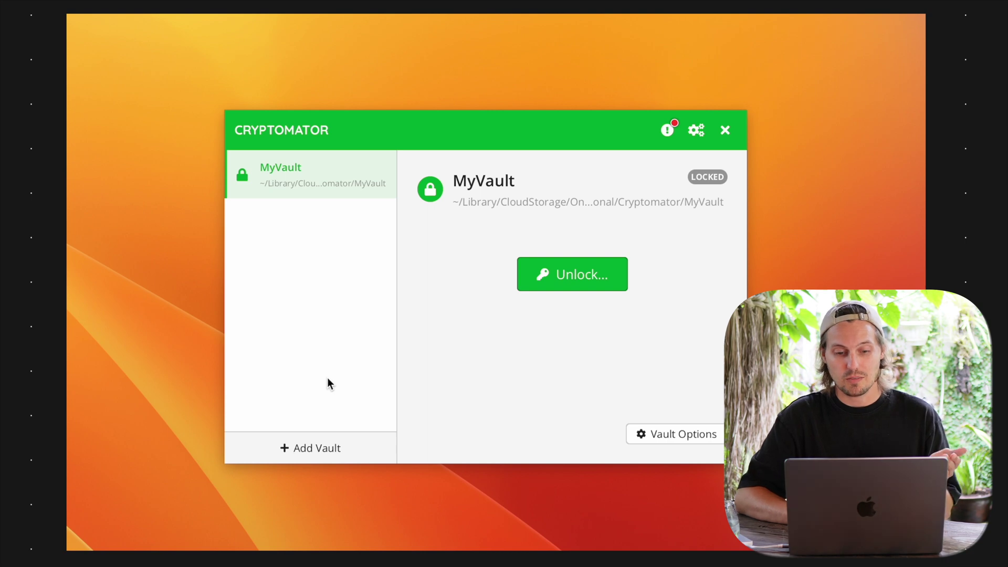
{"action": "left_click", "coordinate": [296, 444]}
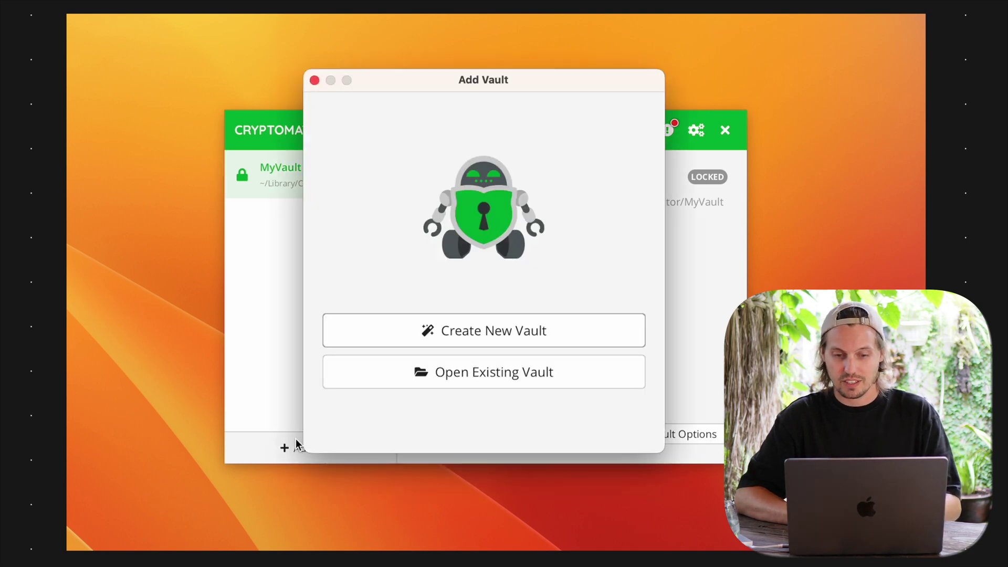
{"action": "left_click", "coordinate": [361, 331]}
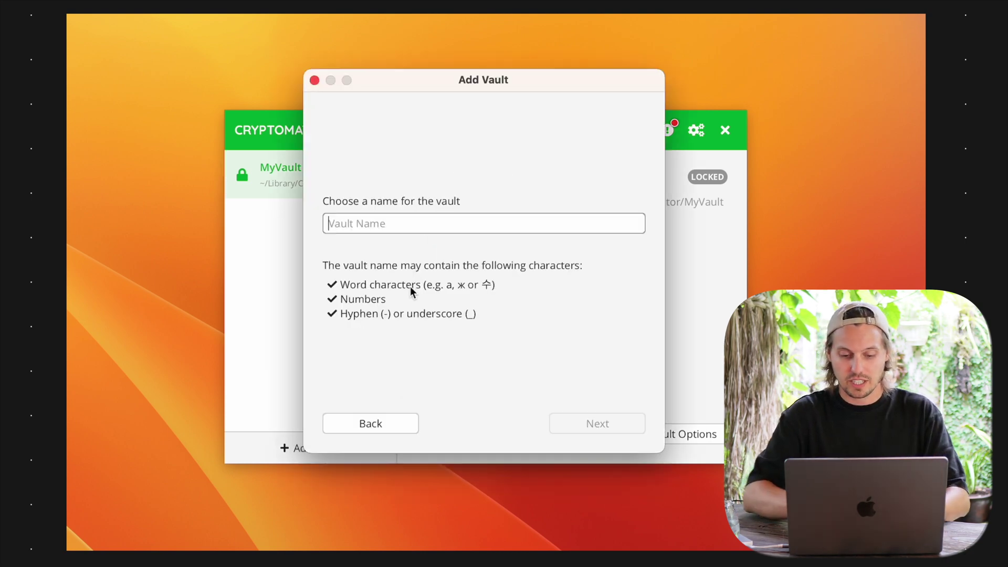
{"action": "type", "text": "YotubeVau"}
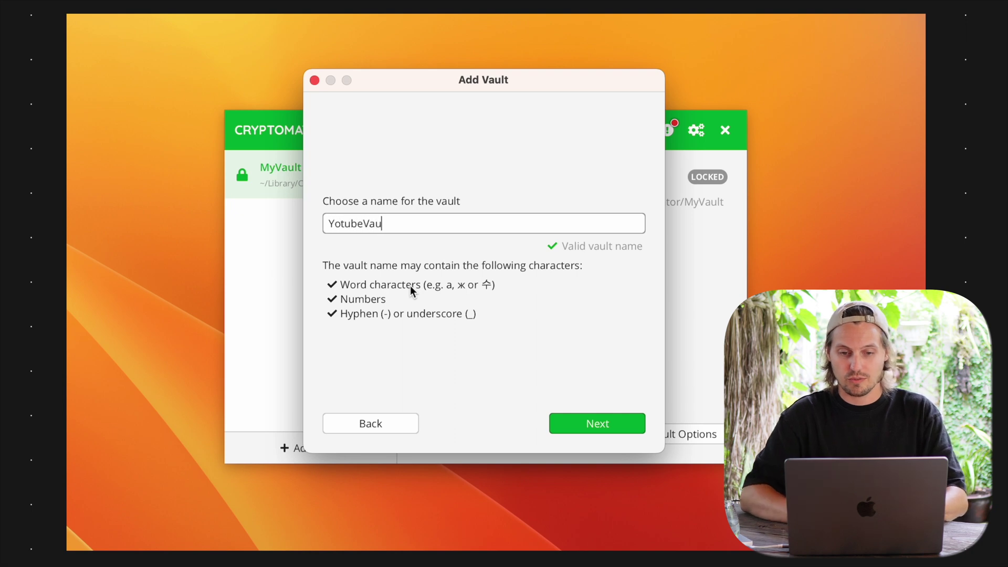
{"action": "type", "text": "lt"}
{"action": "left_click", "coordinate": [575, 425]}
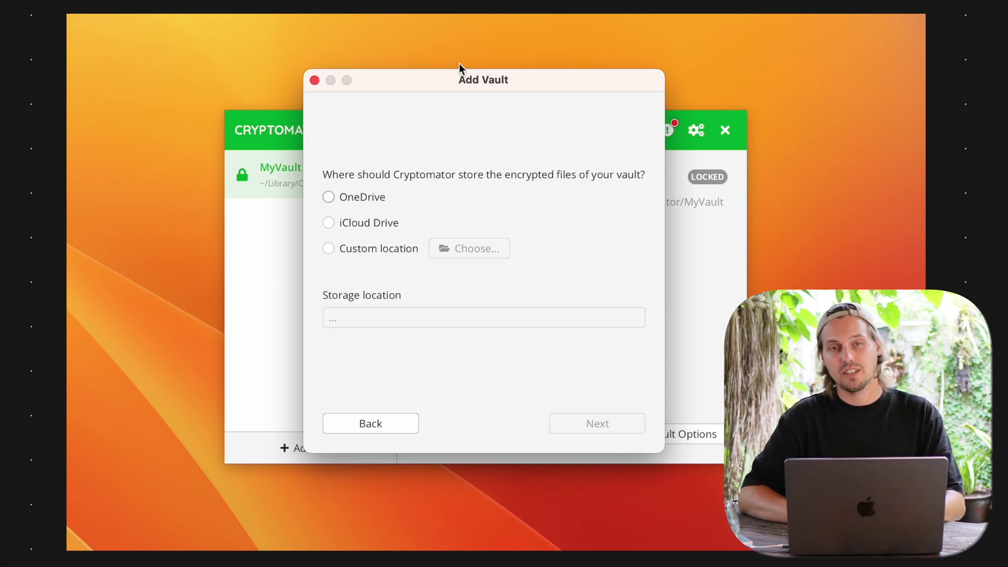
Choose a custom storage location for the vault instead of OneDrive or iCloud Drive
{"action": "left_click", "coordinate": [380, 198]}
{"action": "left_click", "coordinate": [377, 220]}
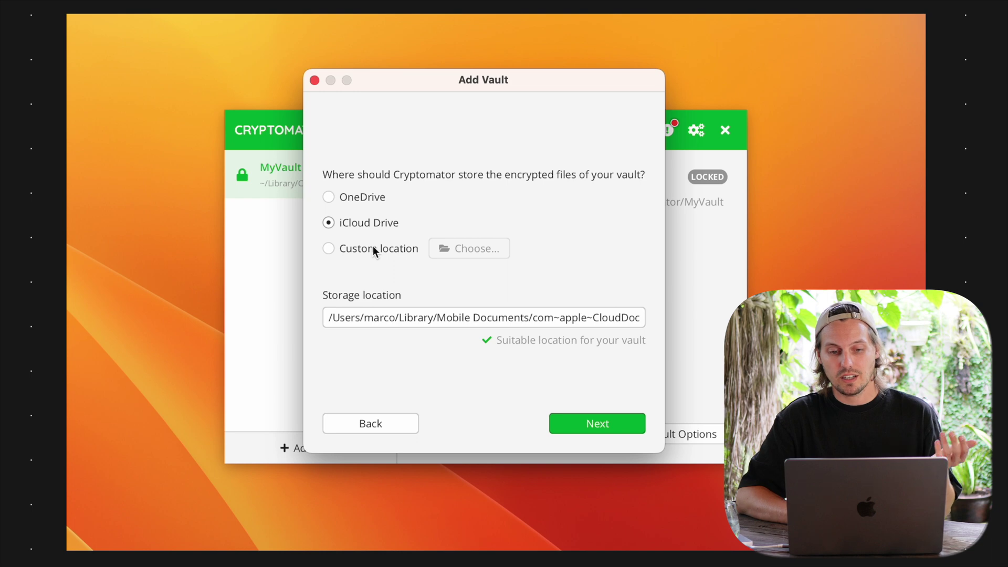
{"action": "left_click", "coordinate": [373, 248]}
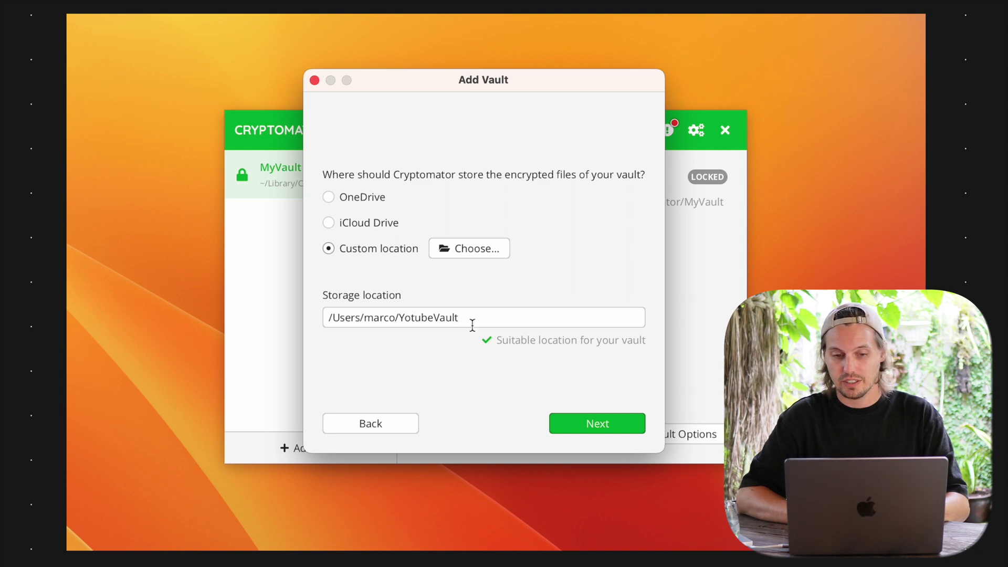
{"action": "left_click", "coordinate": [496, 319]}
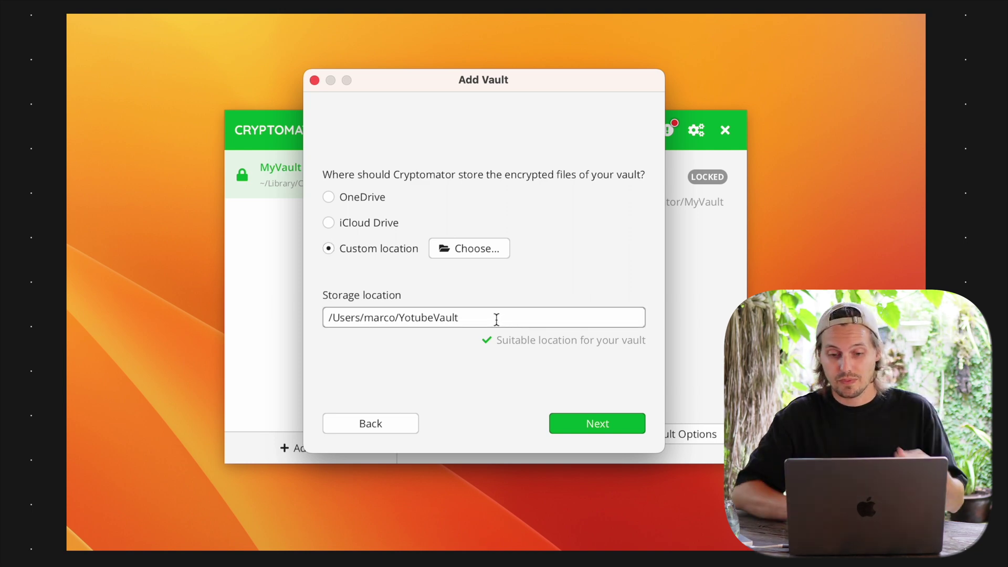
Set and confirm the vault password, opt in to a recovery key, and create the vault
{"action": "left_click", "coordinate": [572, 426]}
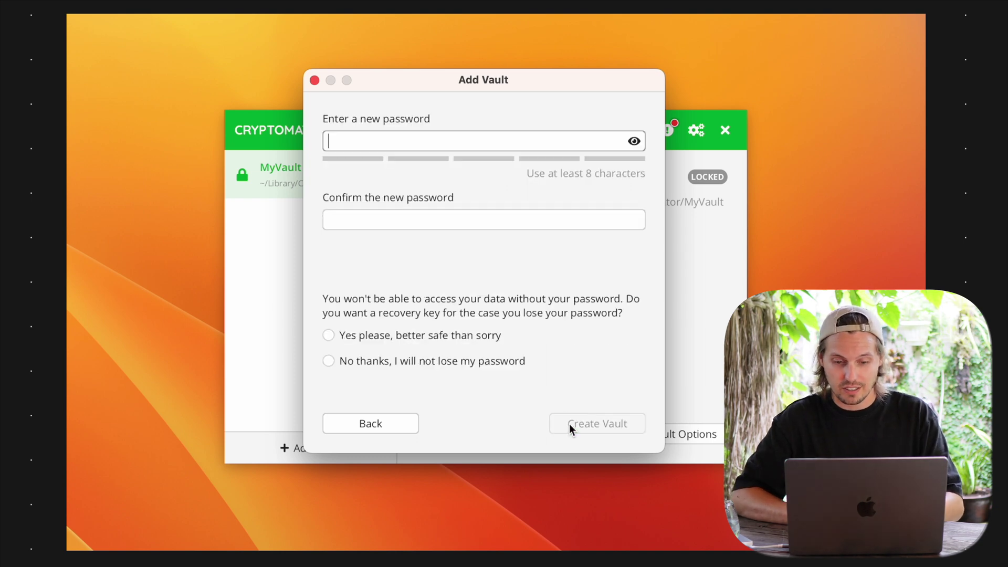
{"action": "type", "text": "•••••••••"}
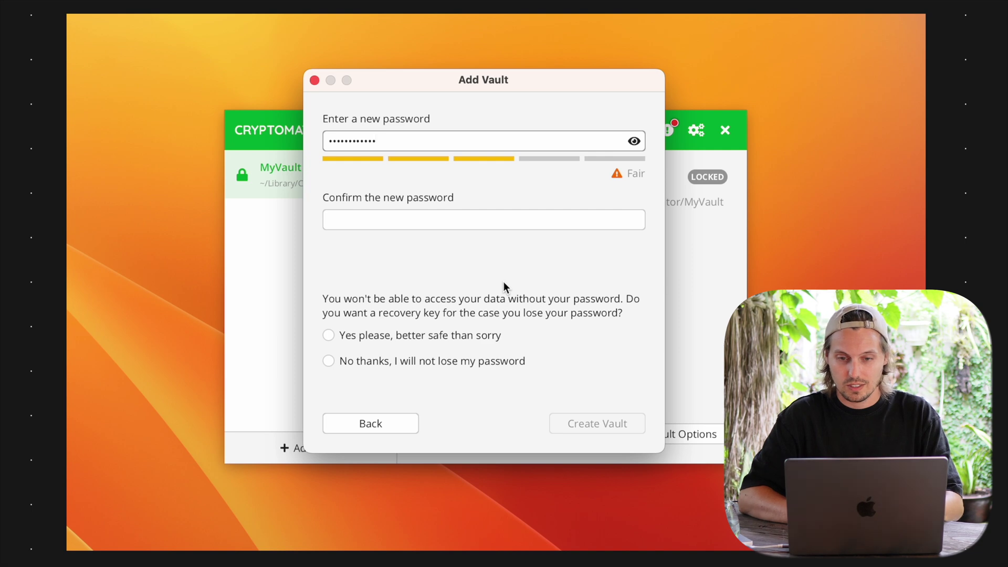
{"action": "left_click", "coordinate": [634, 141]}
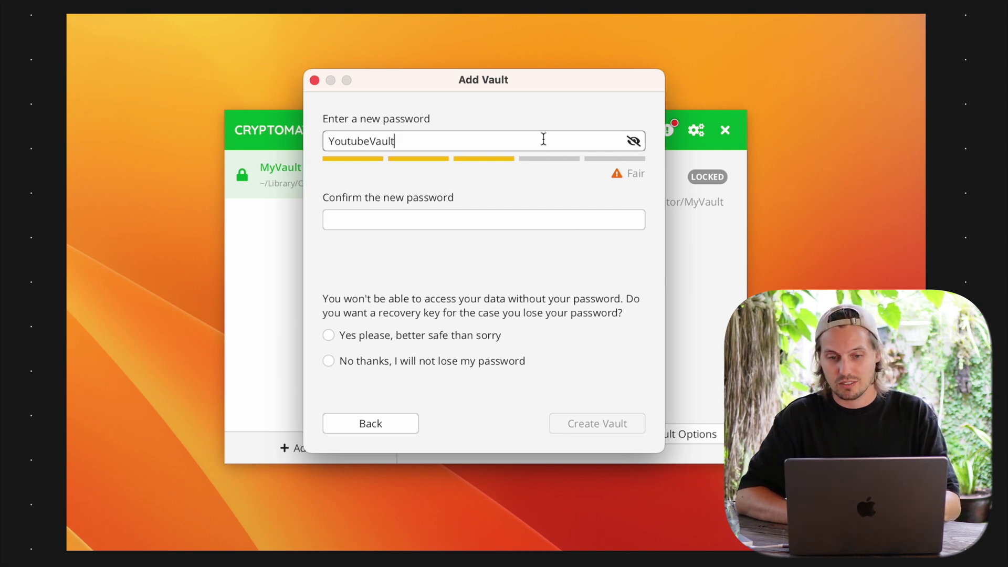
{"action": "type", "text": "1"}
{"action": "left_click", "coordinate": [480, 220]}
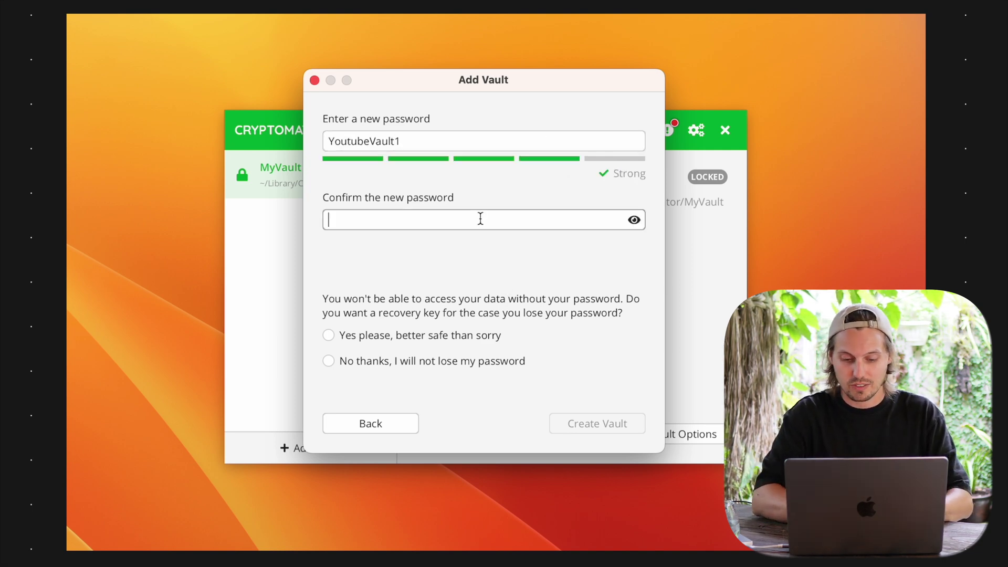
{"action": "type", "text": "Youtube"}
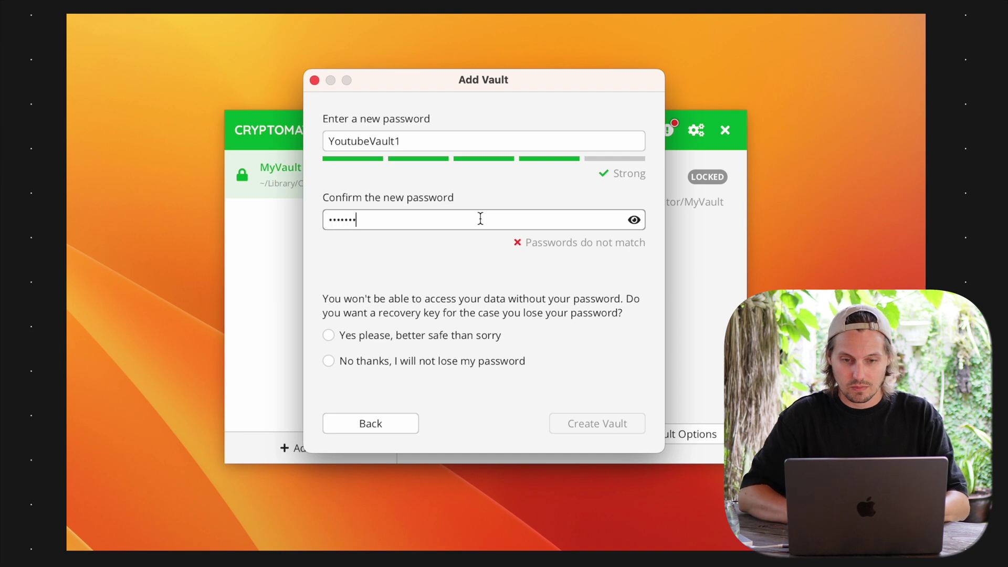
{"action": "type", "text": "Vault"}
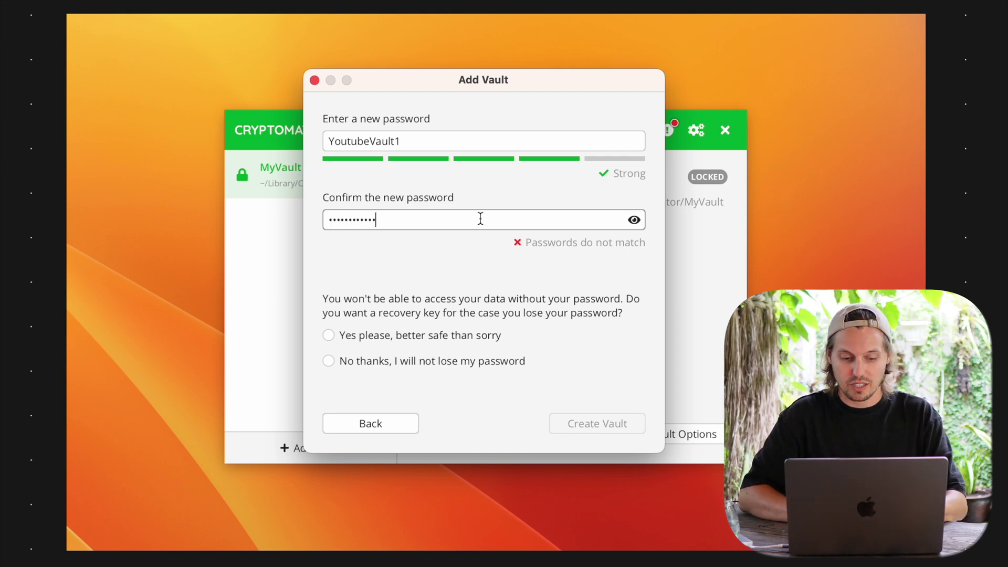
{"action": "type", "text": "1"}
{"action": "left_click", "coordinate": [634, 219]}
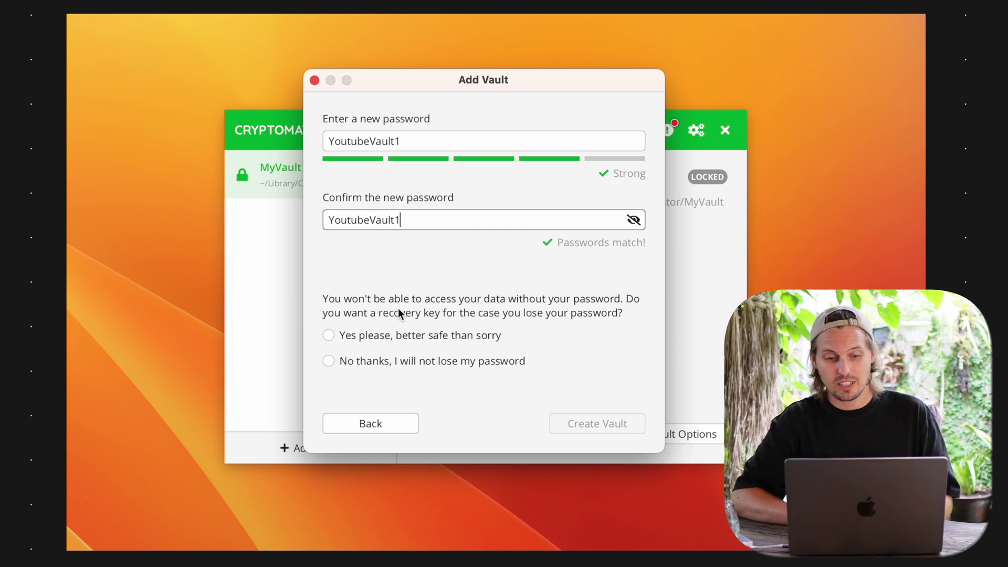
{"action": "left_click", "coordinate": [372, 340]}
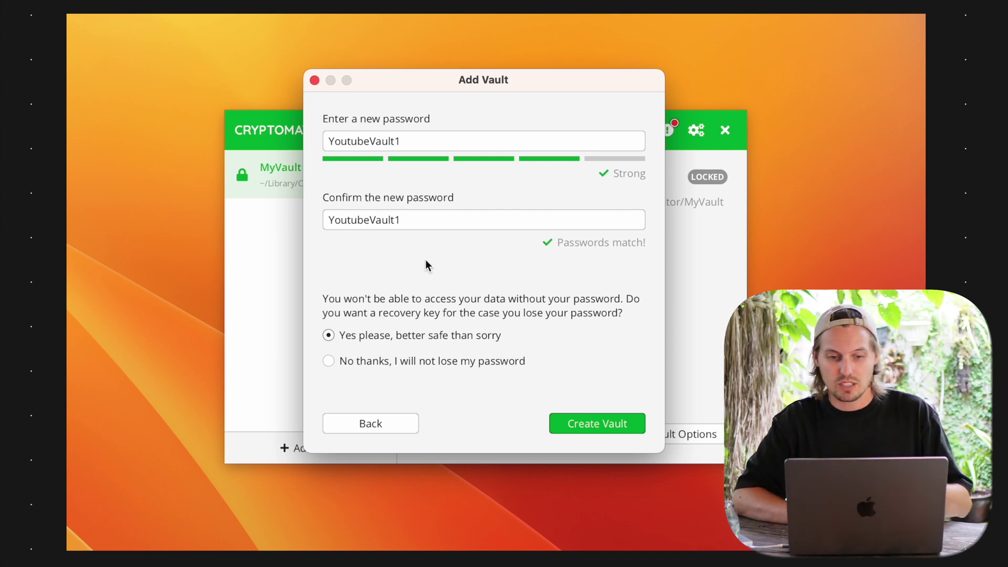
{"action": "left_click", "coordinate": [622, 420]}
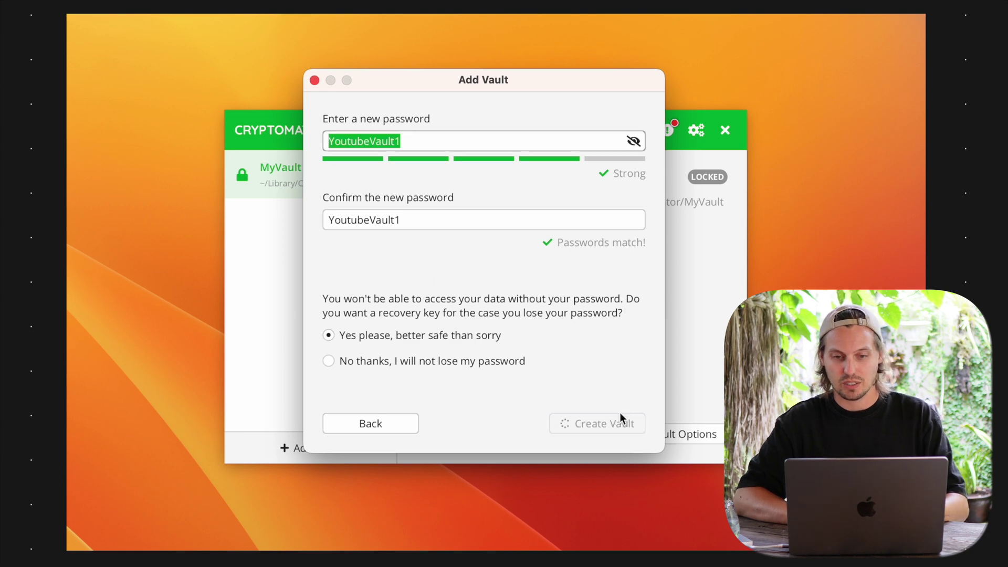
Copy the recovery key into a new TextEdit document
{"action": "triple_click", "coordinate": [430, 208]}
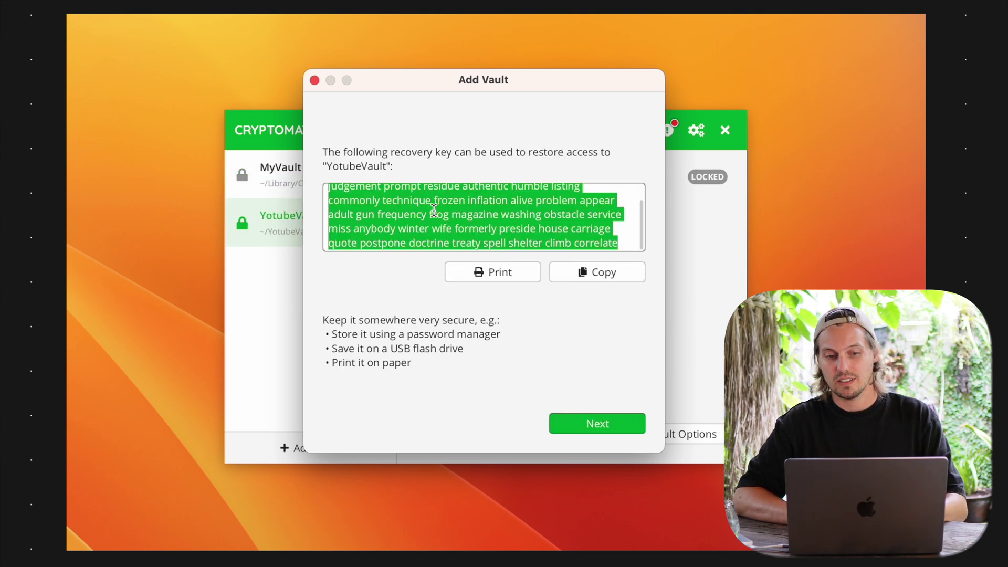
{"action": "scroll", "coordinate": [427, 212], "scroll_direction": "up", "scroll_amount": 1}
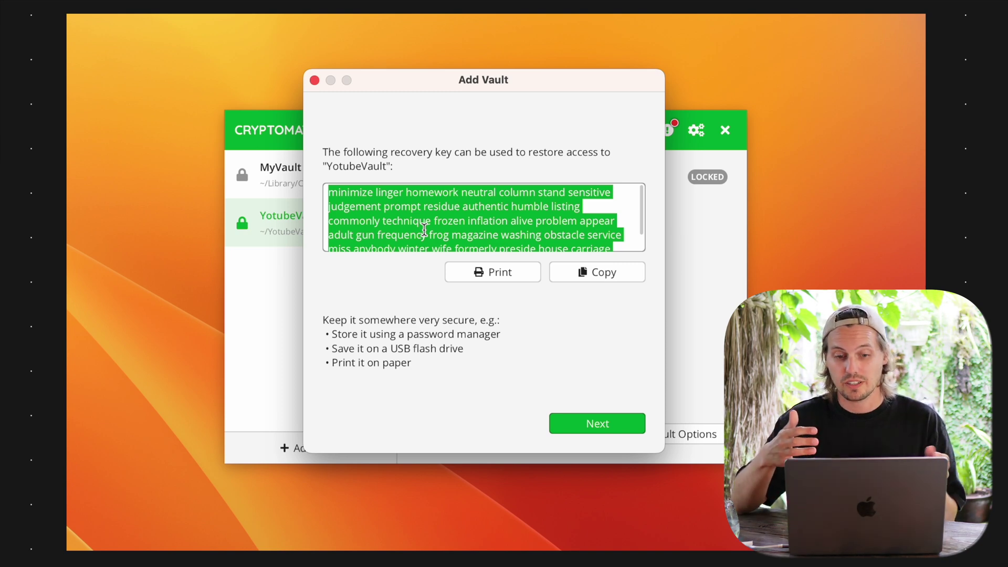
{"action": "key", "text": "super+space"}
{"action": "type", "text": "text"}
{"action": "key", "text": "Return"}
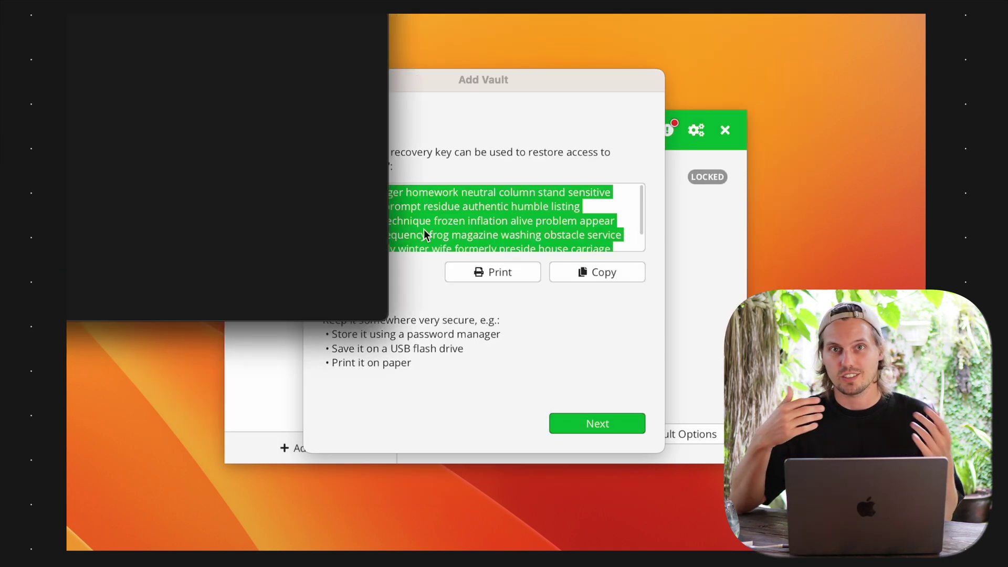
{"action": "key", "text": "super+v"}
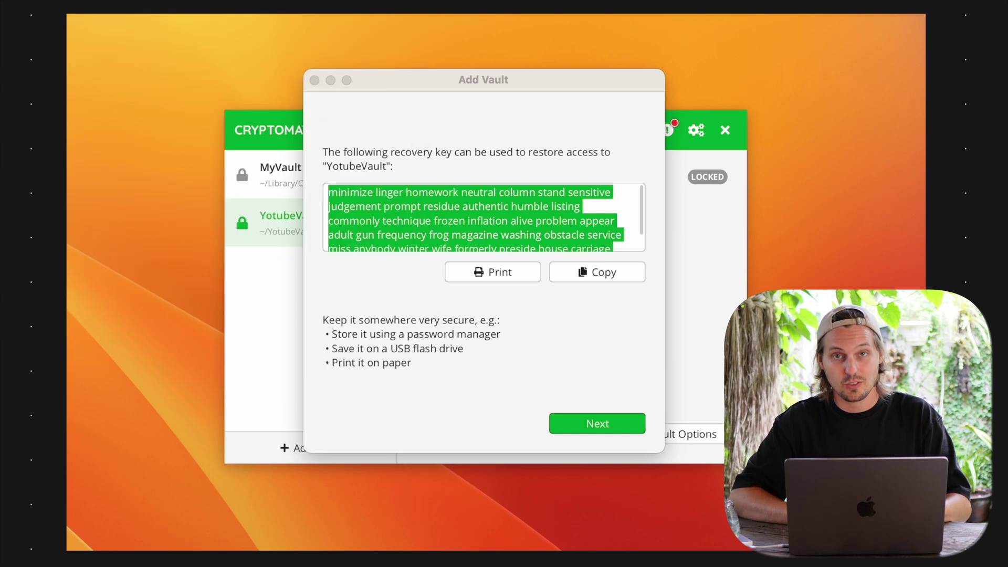
Finish the Add Vault wizard, leaving YotubeVault locked
{"action": "left_click", "coordinate": [370, 282]}
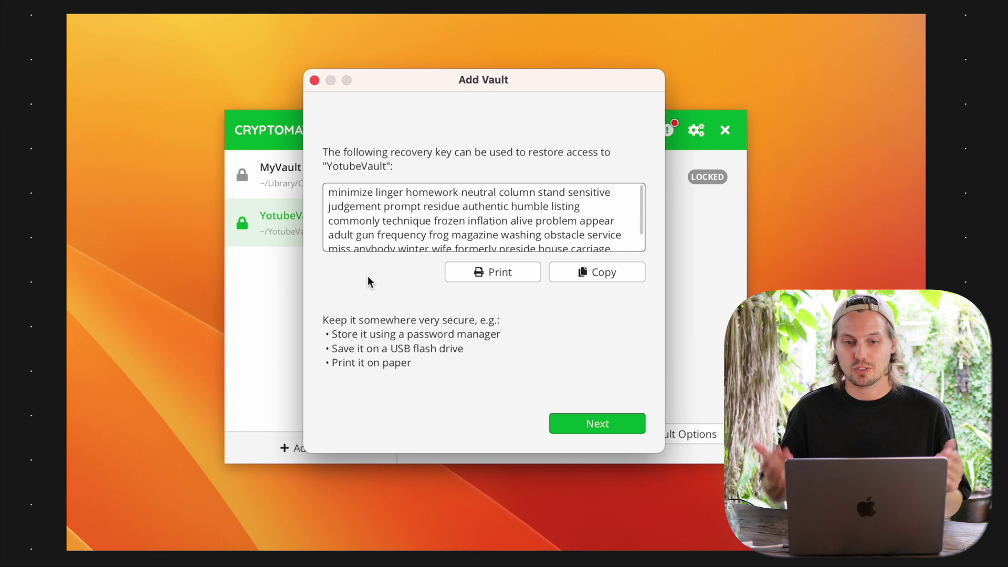
{"action": "left_click", "coordinate": [615, 428]}
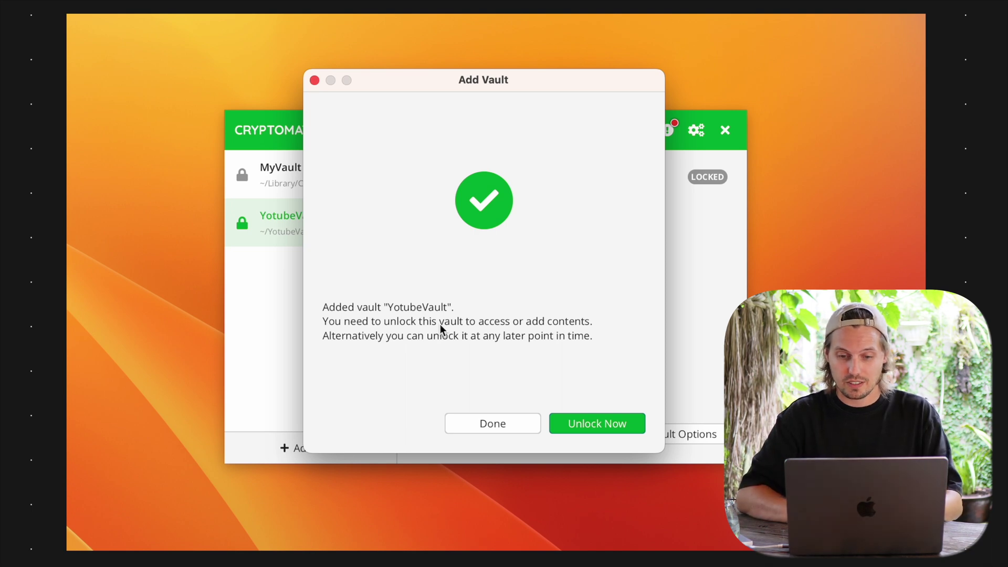
{"action": "left_click", "coordinate": [503, 423]}
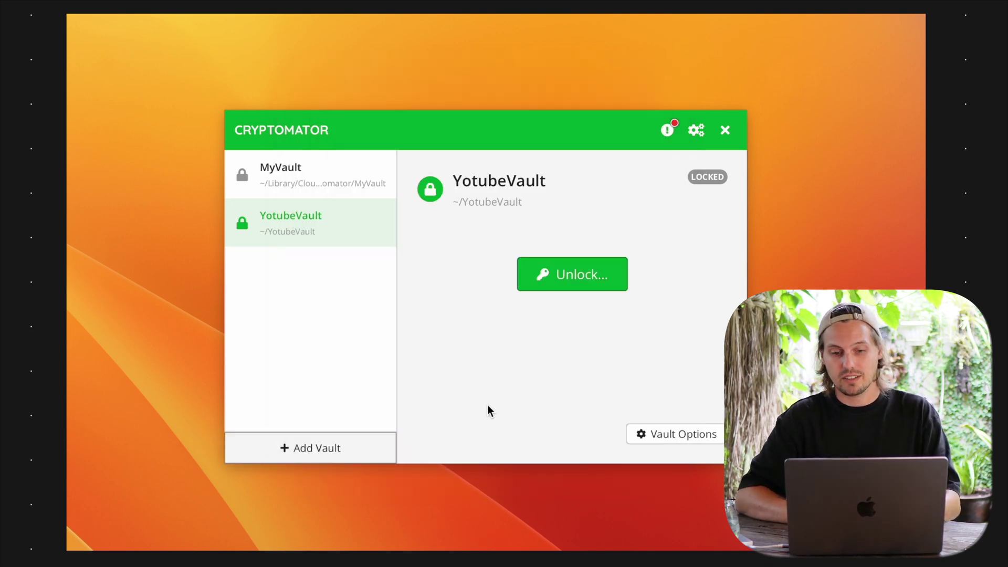
Bring up Finder from the launcher
{"action": "key", "text": "super+space"}
{"action": "type", "text": "f"}
{"action": "key", "text": "Escape"}
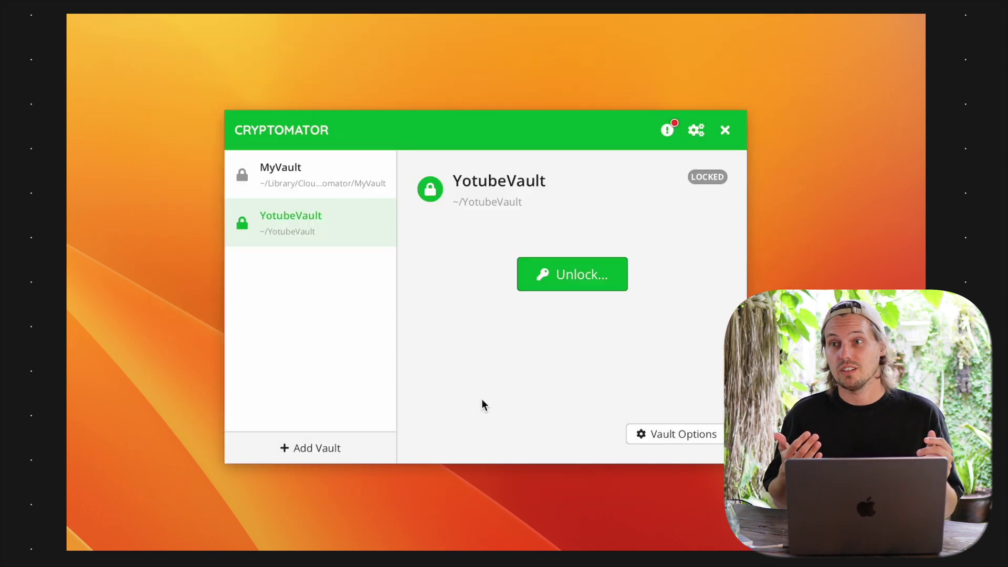
Open the YotubeVault folder from the home folder marco
{"action": "left_click", "coordinate": [222, 334]}
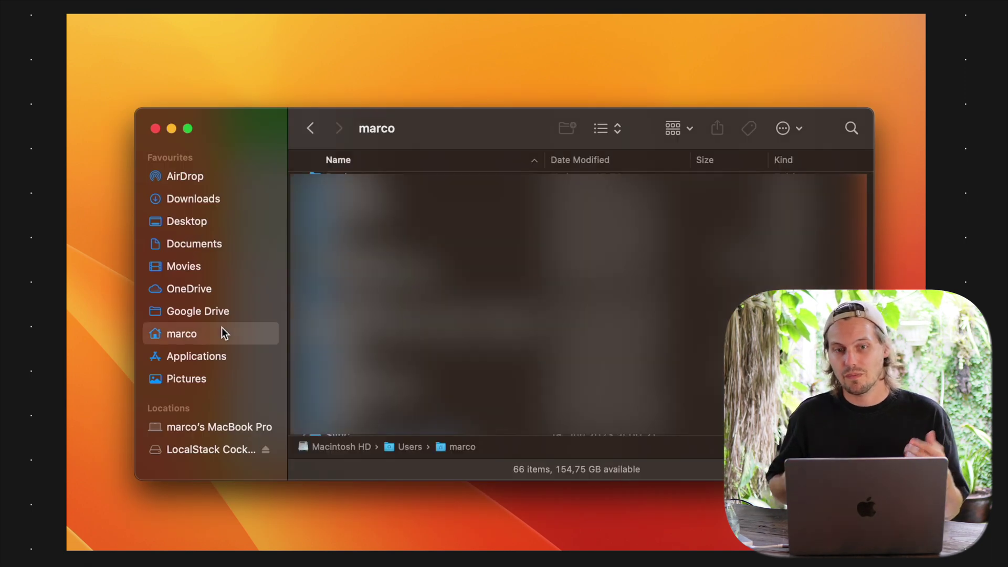
{"action": "scroll", "coordinate": [472, 305], "scroll_direction": "down", "scroll_amount": 10}
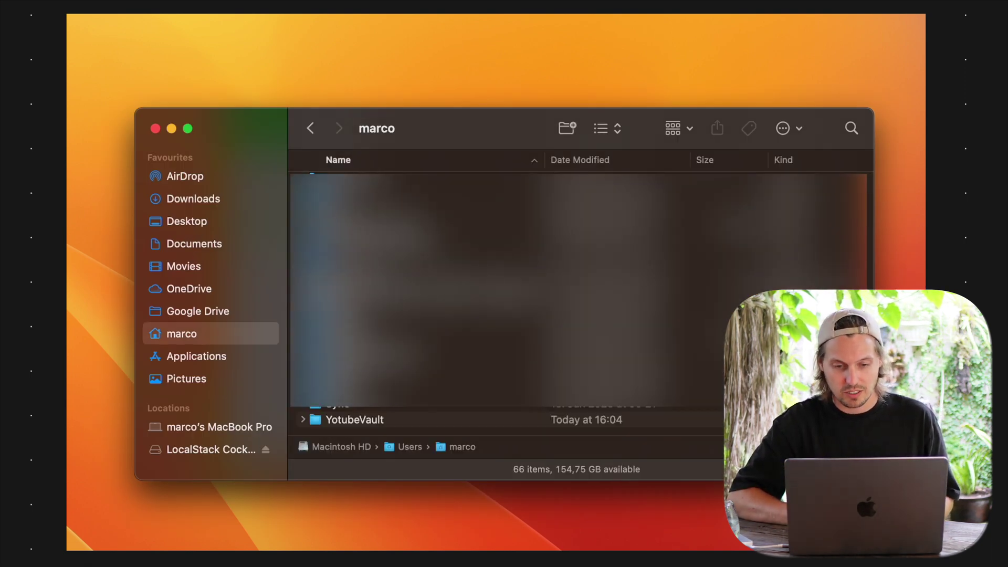
{"action": "left_click", "coordinate": [421, 423]}
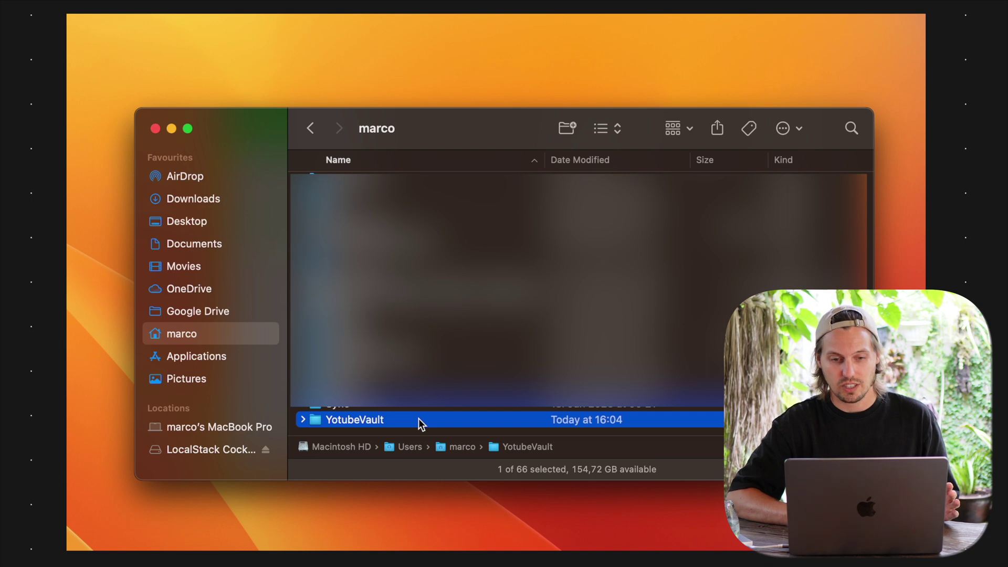
{"action": "double_click", "coordinate": [421, 423]}
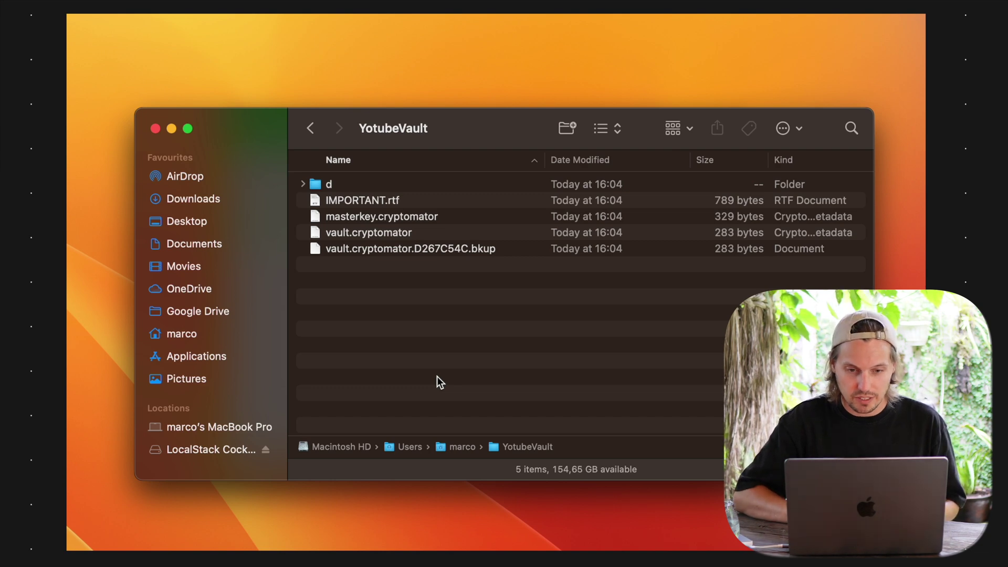
Expand folder d and its PN subfolders, collapse it, then show IMPORTANT.rtf's options
{"action": "left_click", "coordinate": [303, 183]}
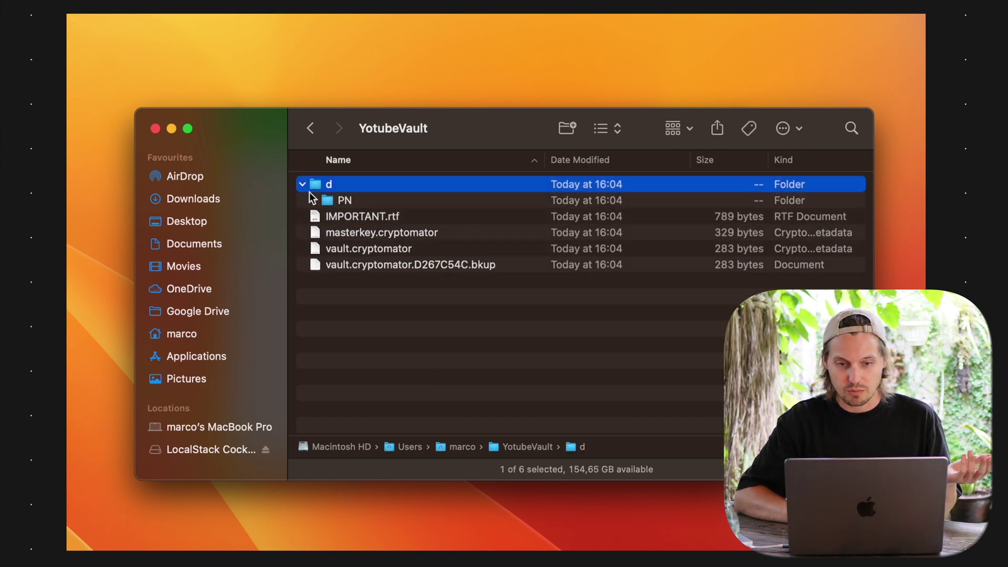
{"action": "left_click", "coordinate": [315, 200]}
{"action": "left_click", "coordinate": [326, 216]}
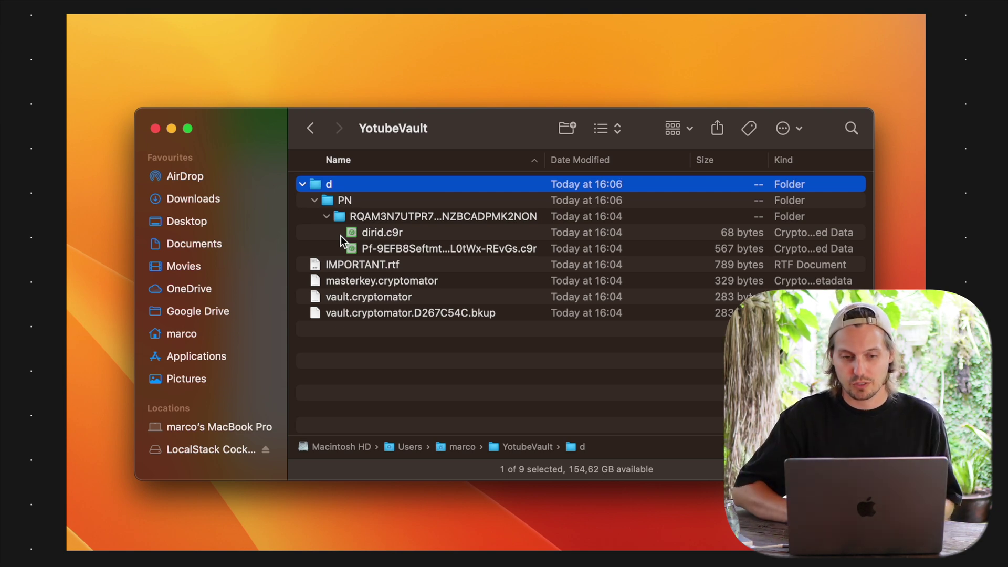
{"action": "left_click", "coordinate": [302, 183]}
{"action": "left_click", "coordinate": [362, 201]}
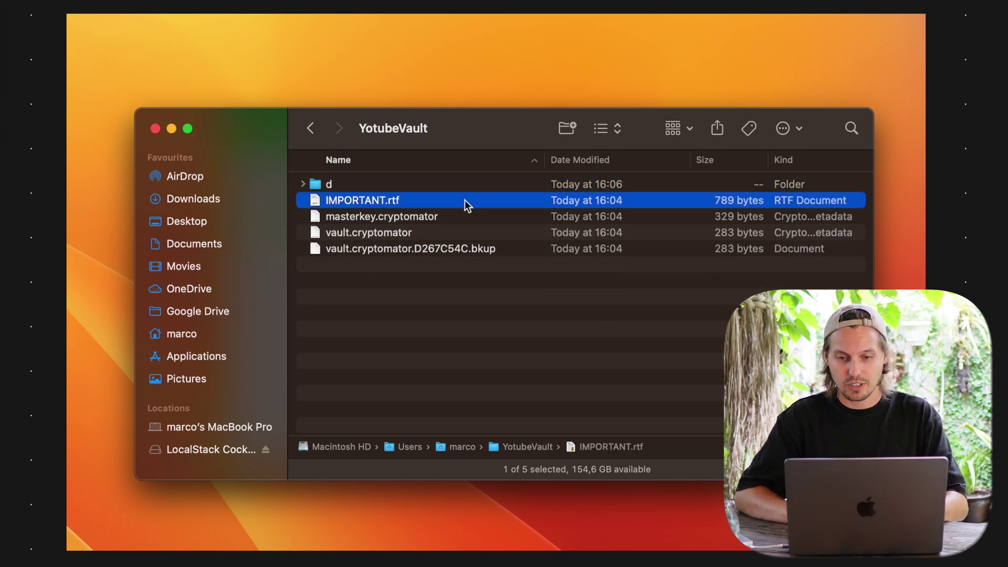
{"action": "right_click", "coordinate": [418, 204]}
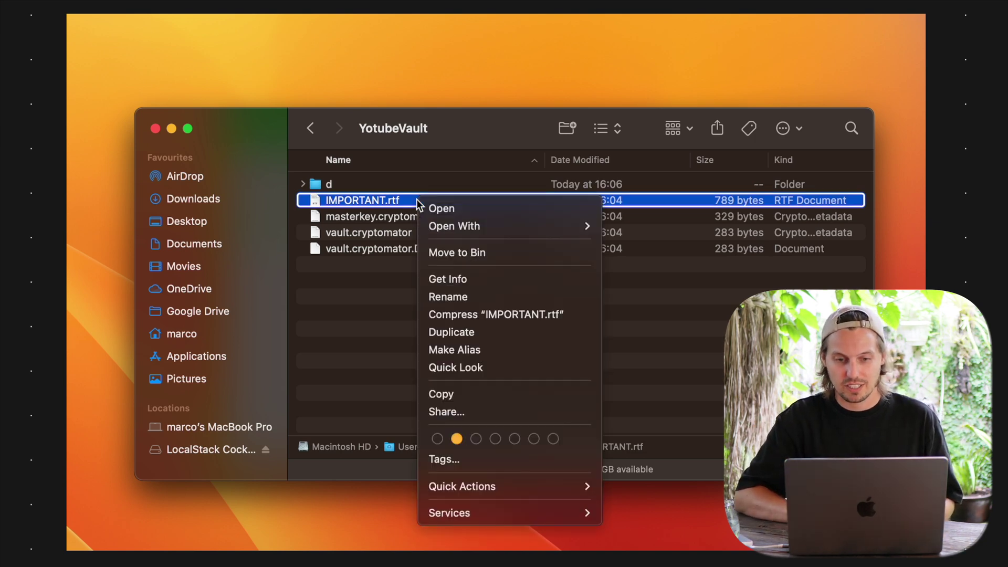
Unlock YotubeVault with the new password, checking it in plain text, then reveal the drive
{"action": "left_click", "coordinate": [346, 270]}
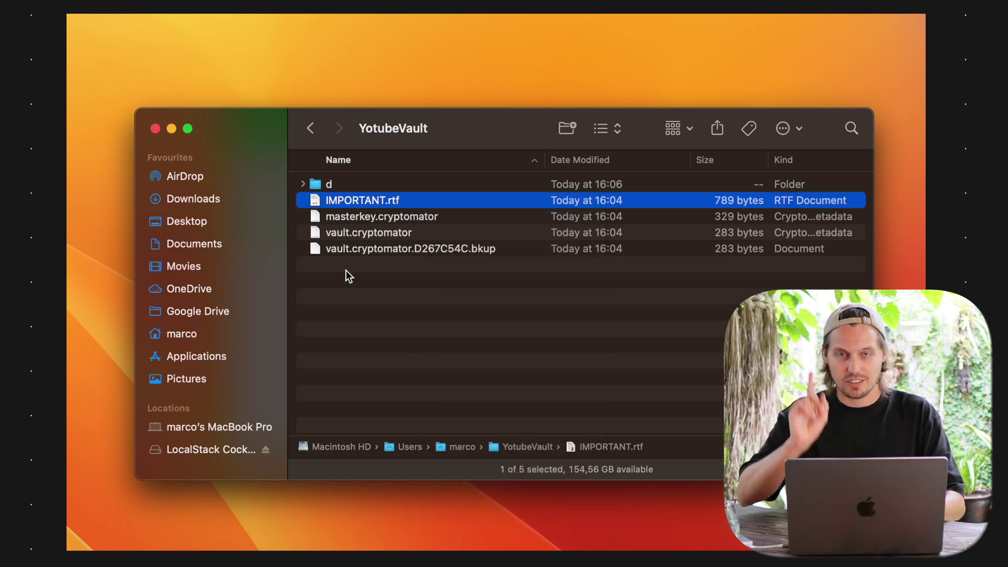
{"action": "key", "text": "super+Tab"}
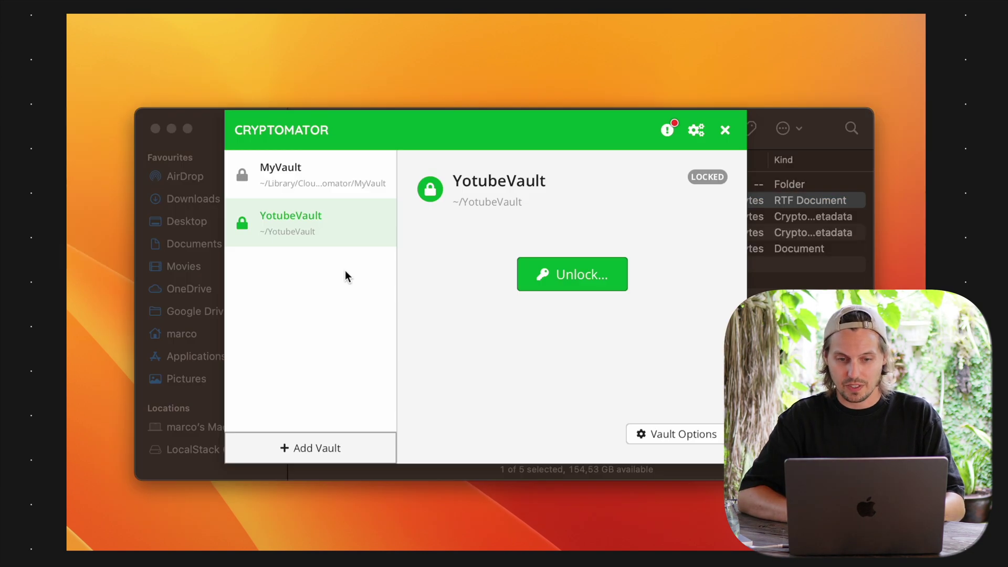
{"action": "left_click", "coordinate": [581, 283]}
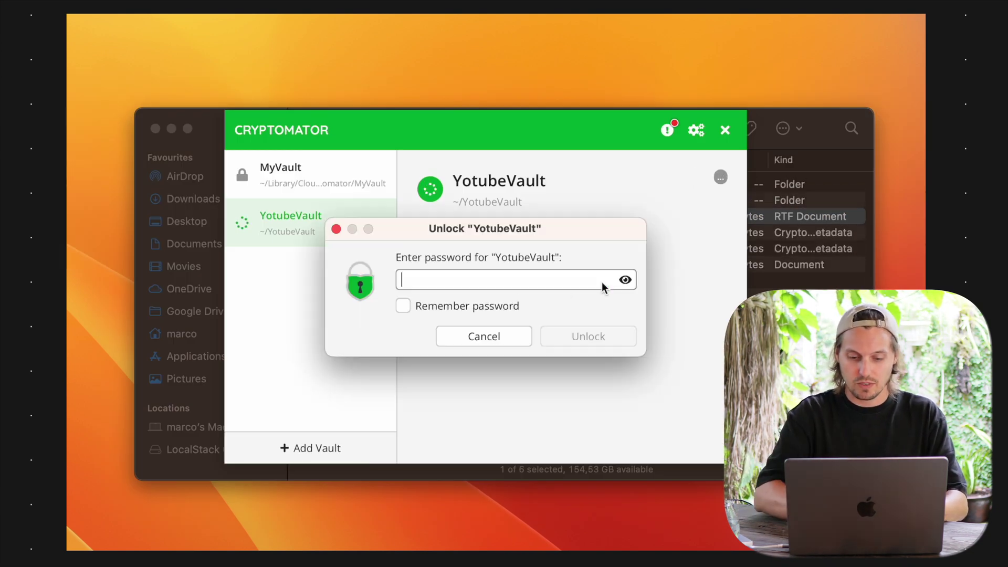
{"action": "type", "text": "•••••••"}
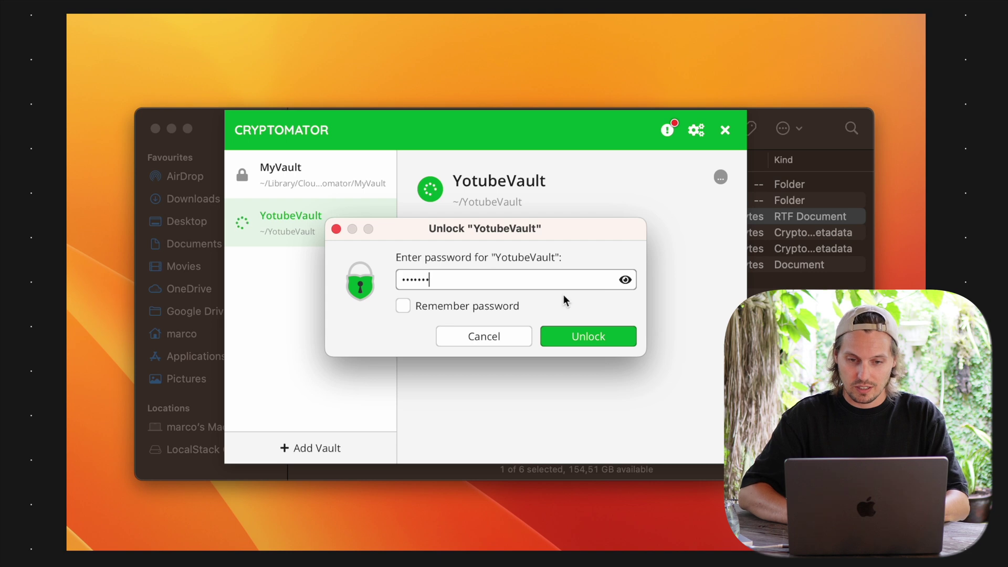
{"action": "left_click", "coordinate": [516, 308]}
{"action": "left_click", "coordinate": [478, 309]}
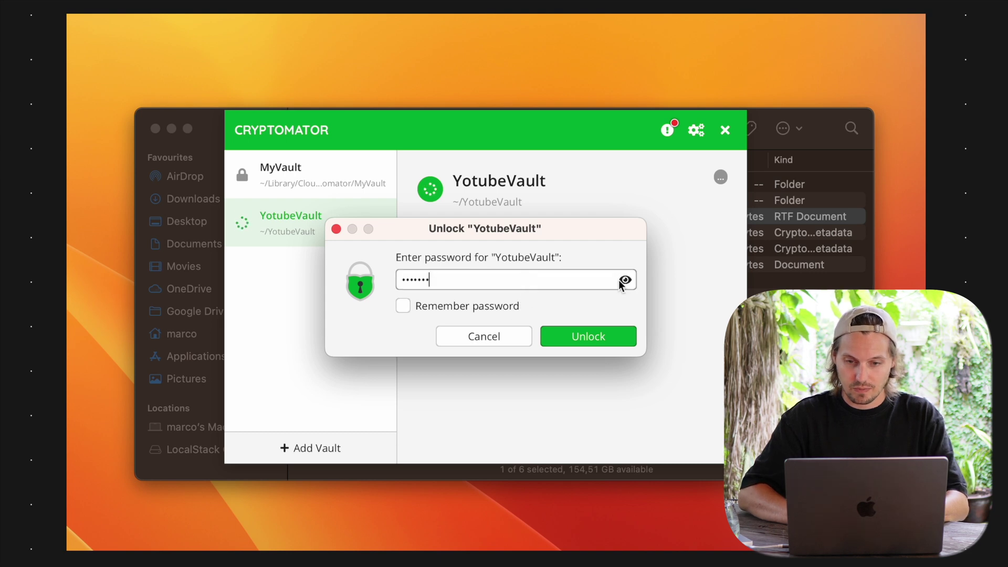
{"action": "left_click", "coordinate": [625, 279]}
{"action": "type", "text": "Vault1"}
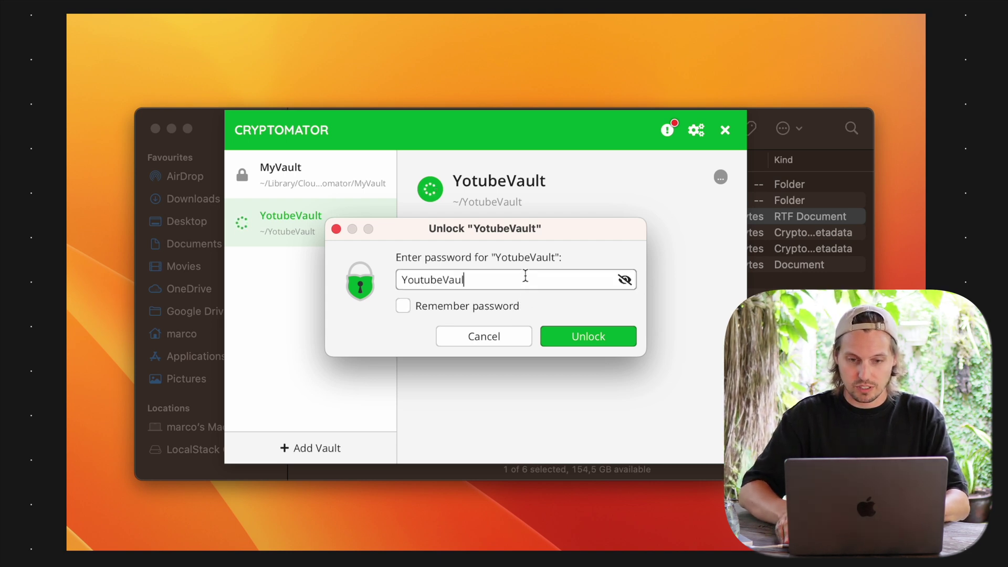
{"action": "left_click", "coordinate": [559, 332]}
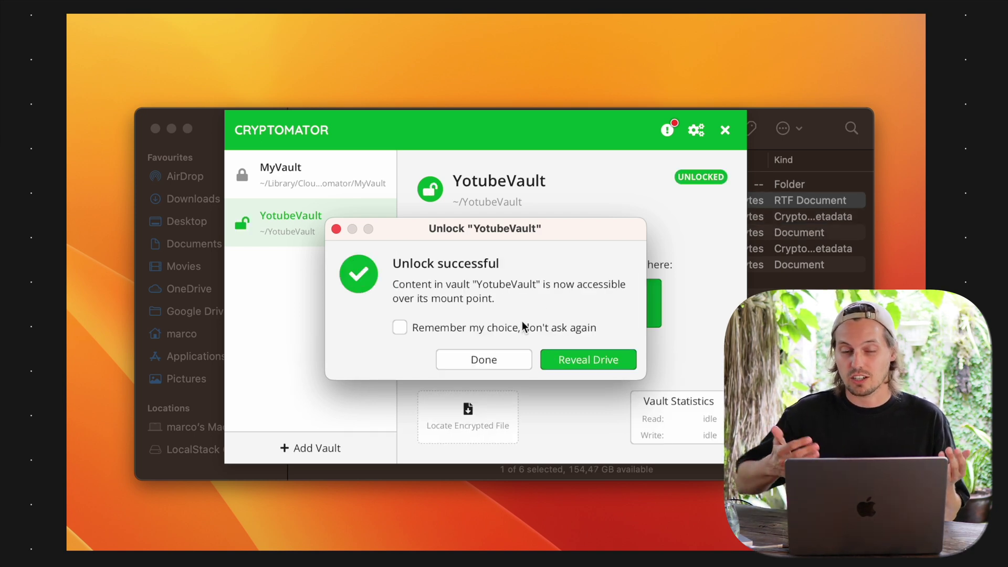
{"action": "left_click", "coordinate": [561, 359]}
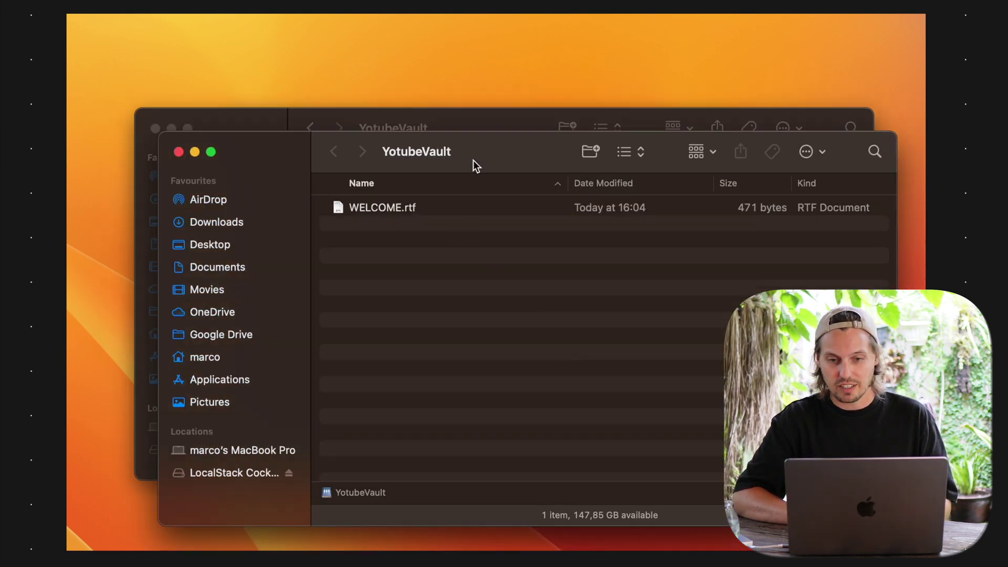
Move the vault drive window aside and select WELCOME.rtf
{"action": "left_click_drag", "start_coordinate": [474, 163], "coordinate": [619, 102]}
{"action": "left_click", "coordinate": [600, 145]}
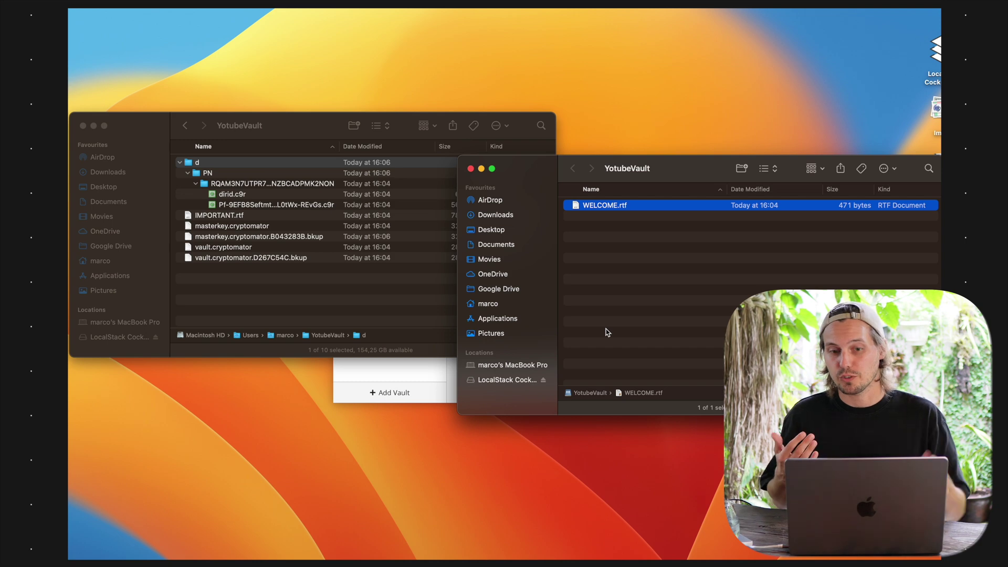
{"action": "key", "text": "alt+Tab"}
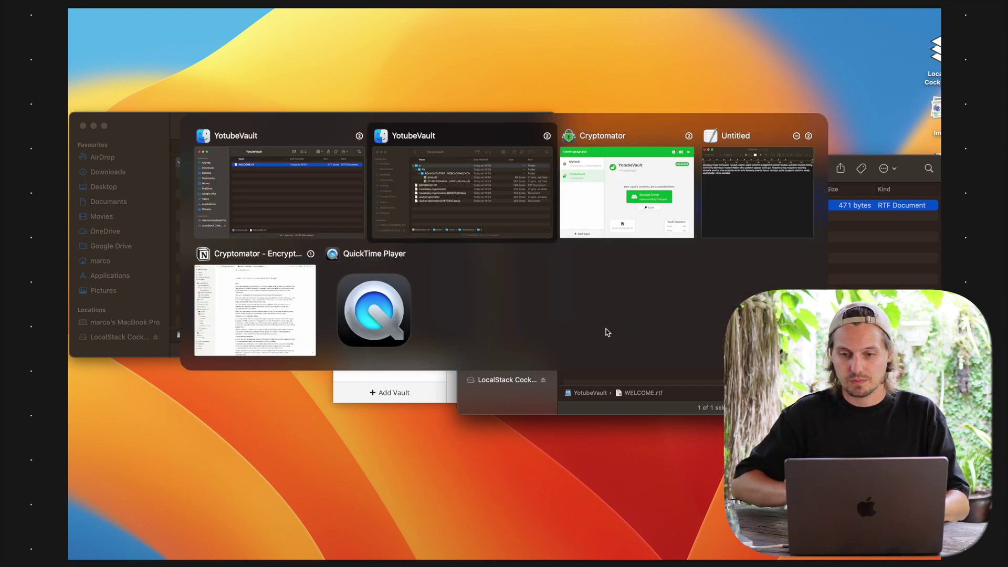
Save the TextEdit recovery-key note as recoveryKey.rtf on the YotubeVault drive and select it in Finder
{"action": "key", "text": "Tab"}
{"action": "key", "text": "Tab"}
{"action": "key", "text": "super+s"}
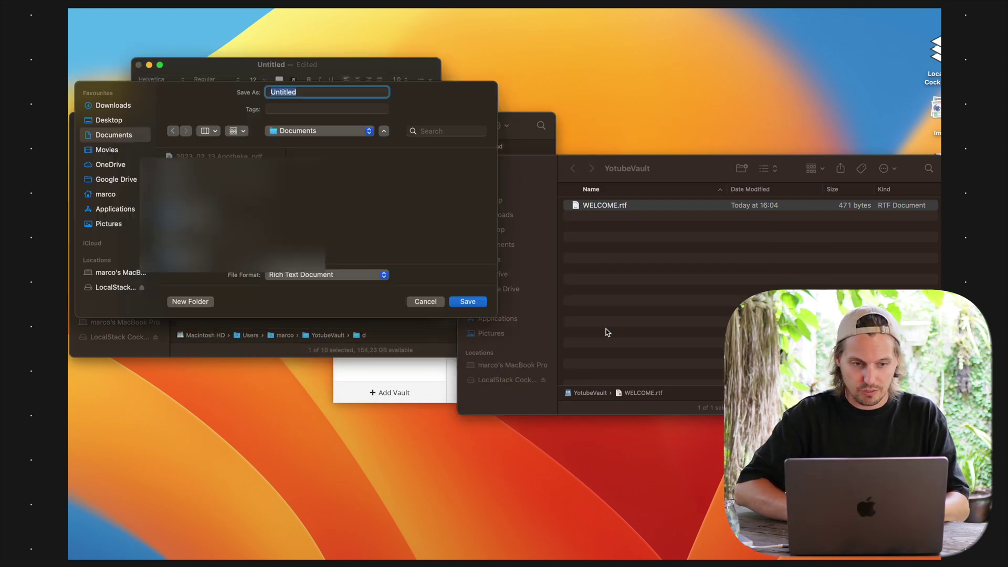
{"action": "left_click", "coordinate": [111, 285]}
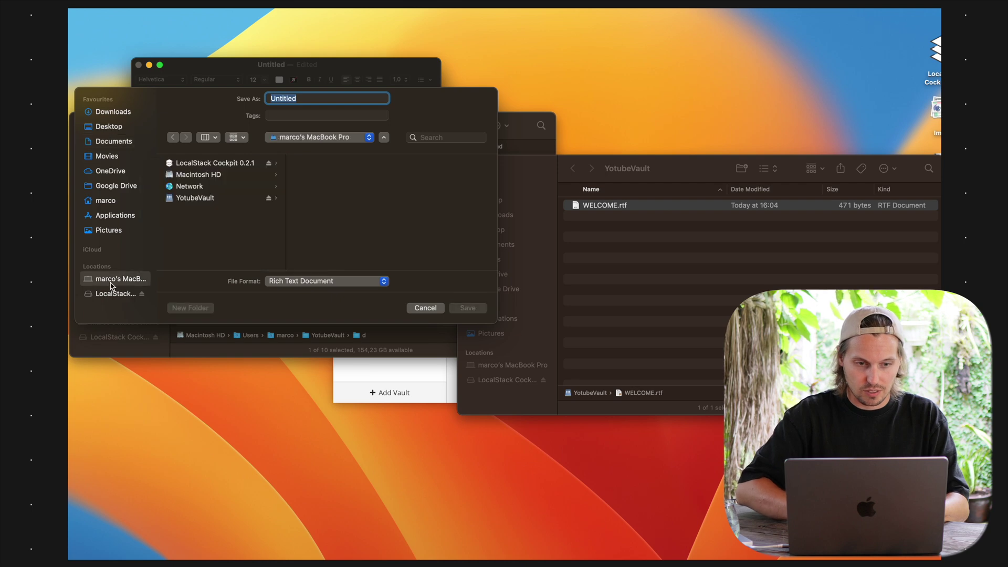
{"action": "left_click", "coordinate": [202, 200]}
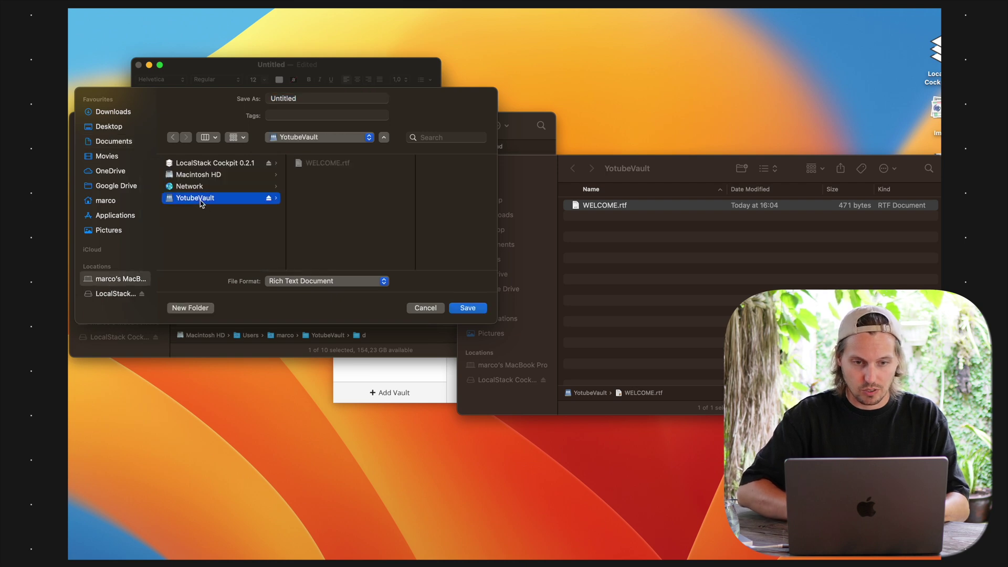
{"action": "left_click", "coordinate": [312, 102]}
{"action": "type", "text": "r4"}
{"action": "key", "text": "BackSpace"}
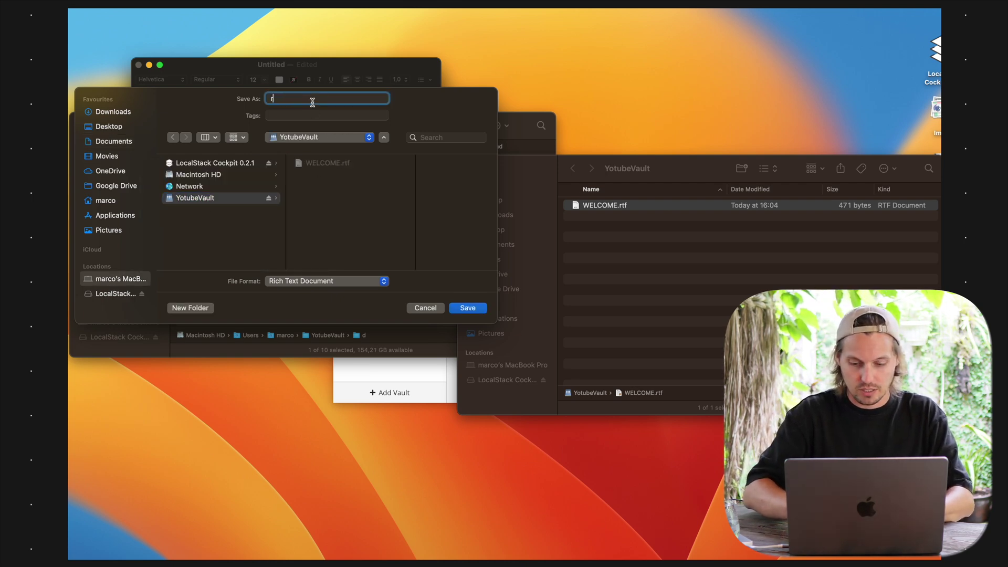
{"action": "type", "text": "ecoveryKey"}
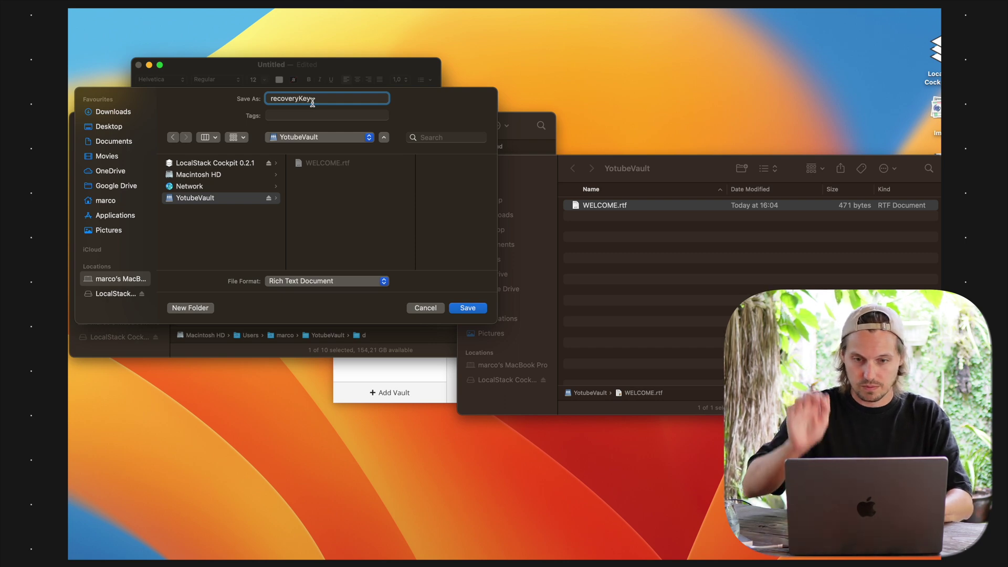
{"action": "key", "text": "Return"}
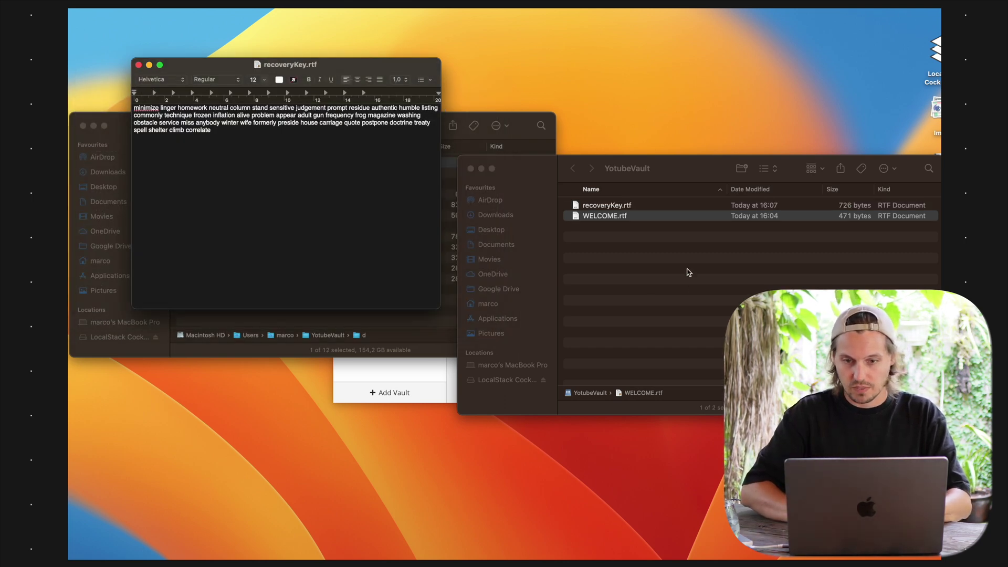
{"action": "left_click", "coordinate": [689, 272]}
{"action": "left_click", "coordinate": [680, 205]}
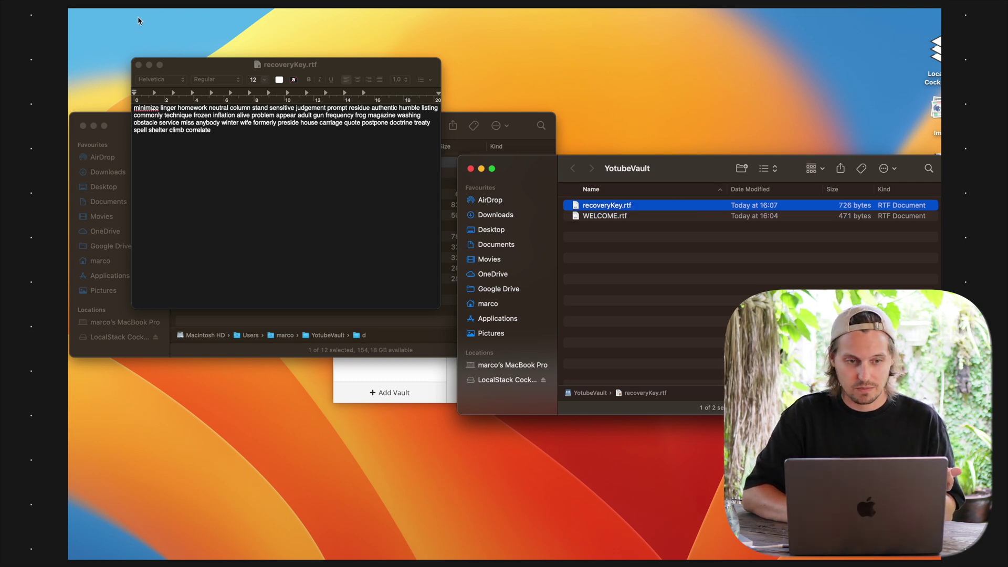
Close the document, inspect the dirid.c9r file, and make three duplicates of recoveryKey.rtf
{"action": "left_click", "coordinate": [139, 65]}
{"action": "left_click", "coordinate": [235, 215]}
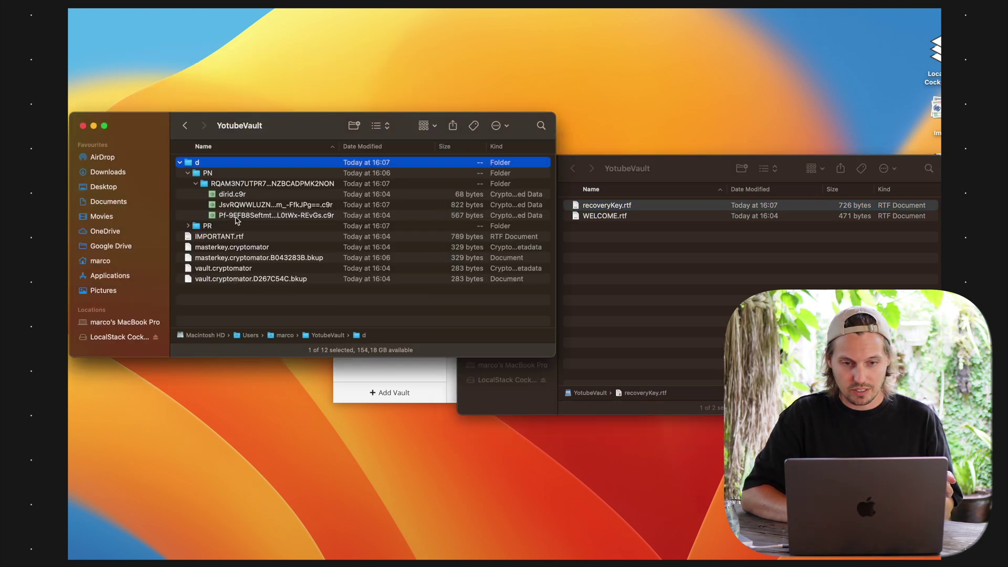
{"action": "left_click", "coordinate": [286, 196]}
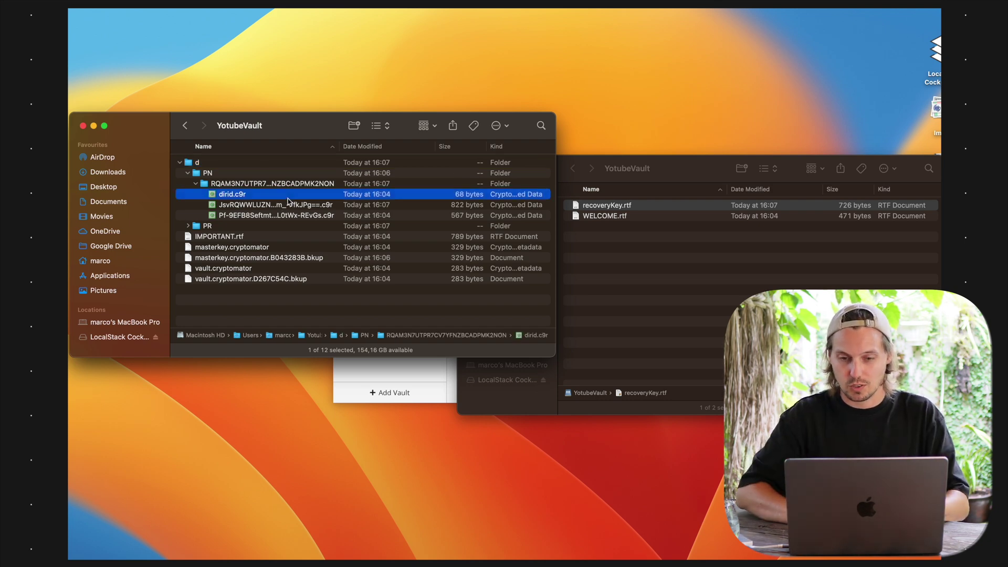
{"action": "left_click", "coordinate": [648, 205]}
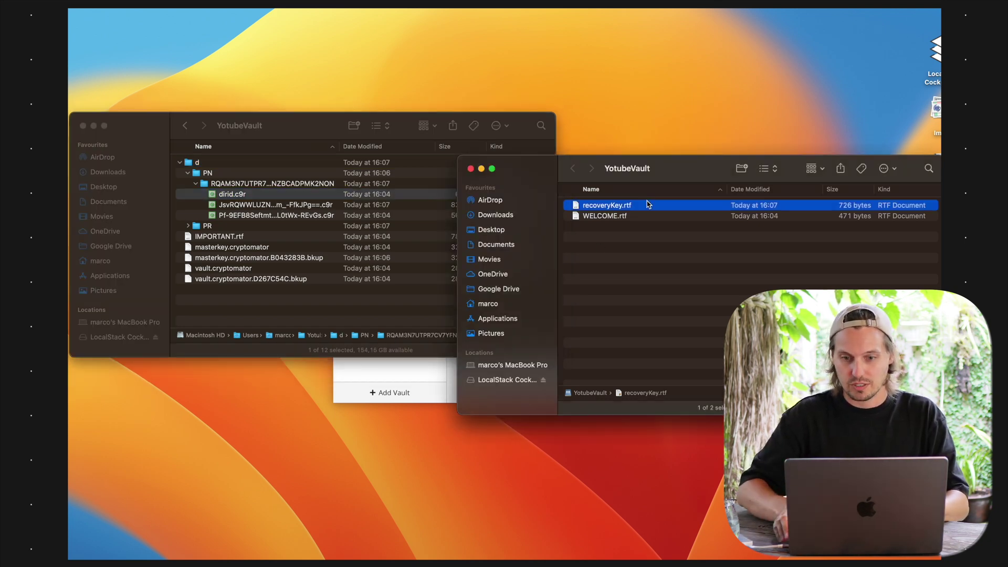
{"action": "key", "text": "super+d"}
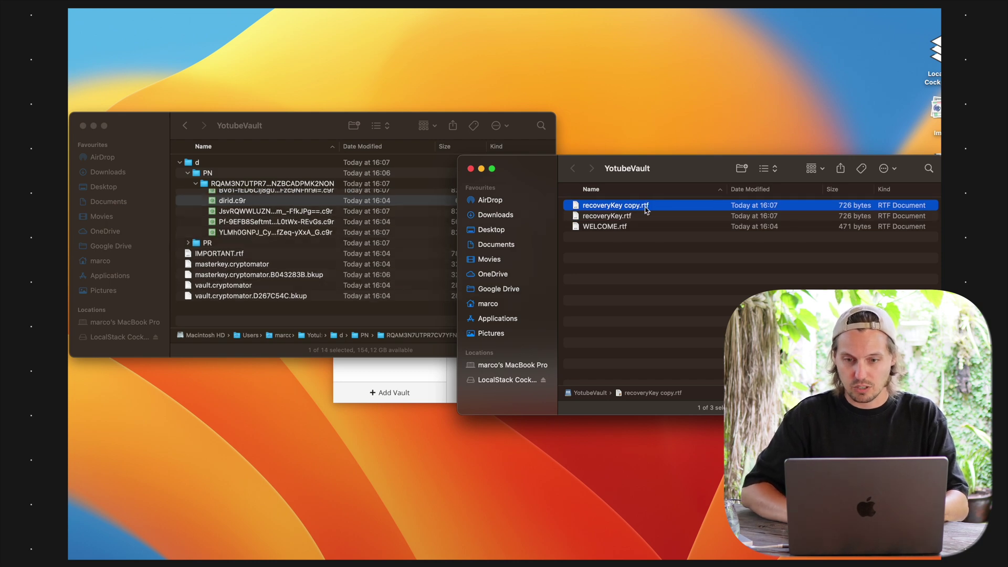
{"action": "key", "text": "super+d"}
{"action": "key", "text": "super+d"}
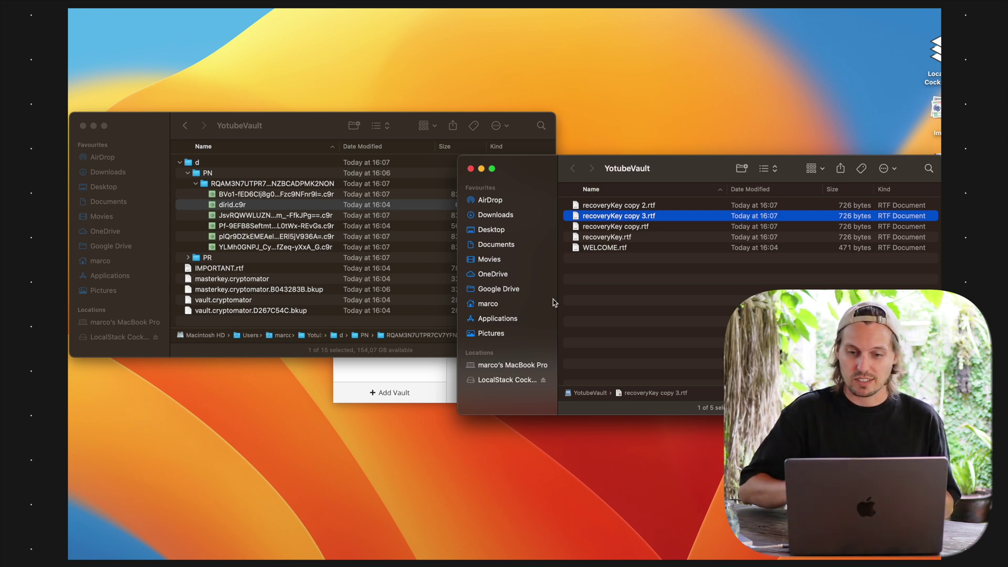
{"action": "left_click", "coordinate": [591, 296]}
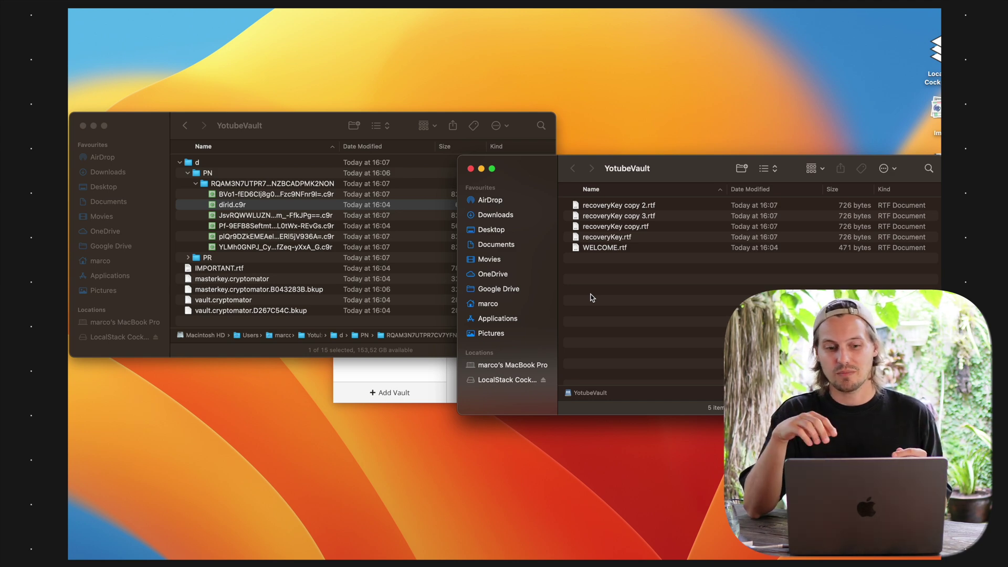
Turn on 'Lock open vaults automatically when quitting' in Cryptomator's Preferences
{"action": "left_click", "coordinate": [454, 372]}
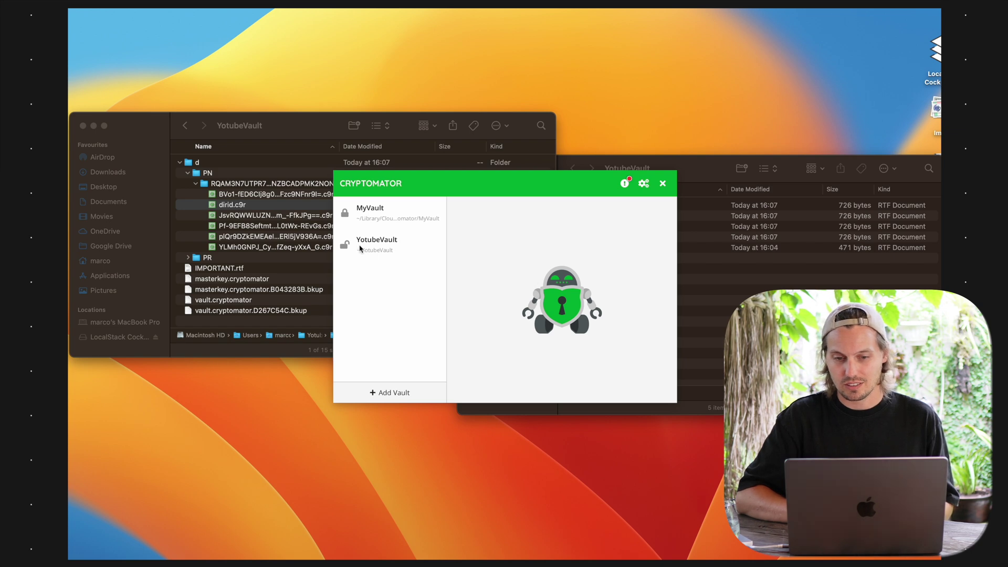
{"action": "left_click", "coordinate": [362, 247]}
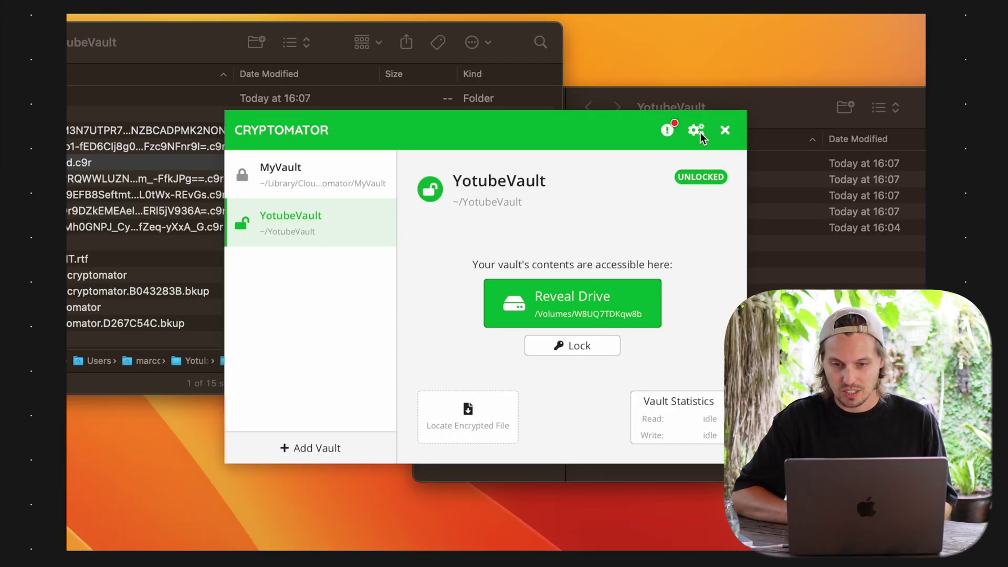
{"action": "left_click", "coordinate": [696, 130]}
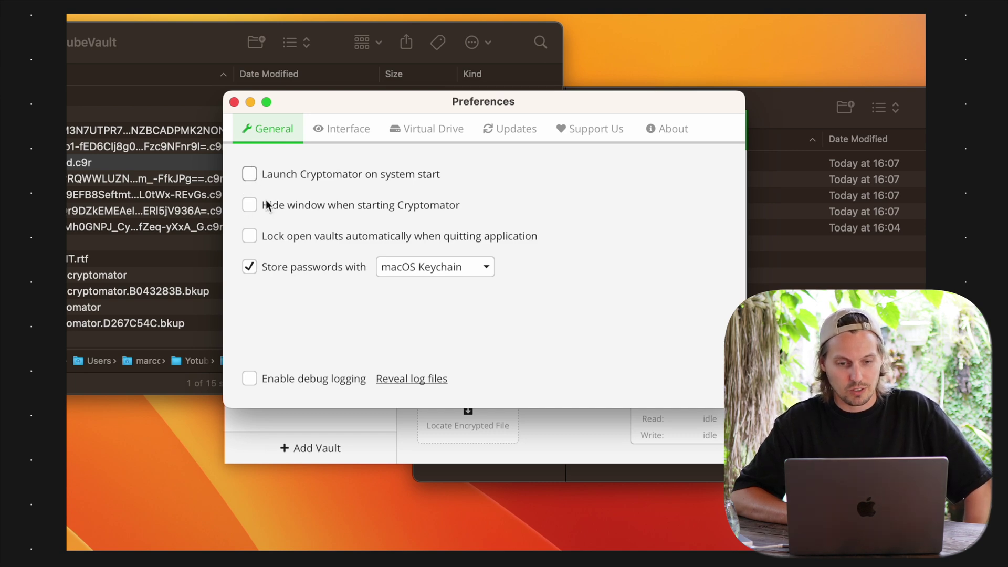
{"action": "left_click", "coordinate": [285, 234]}
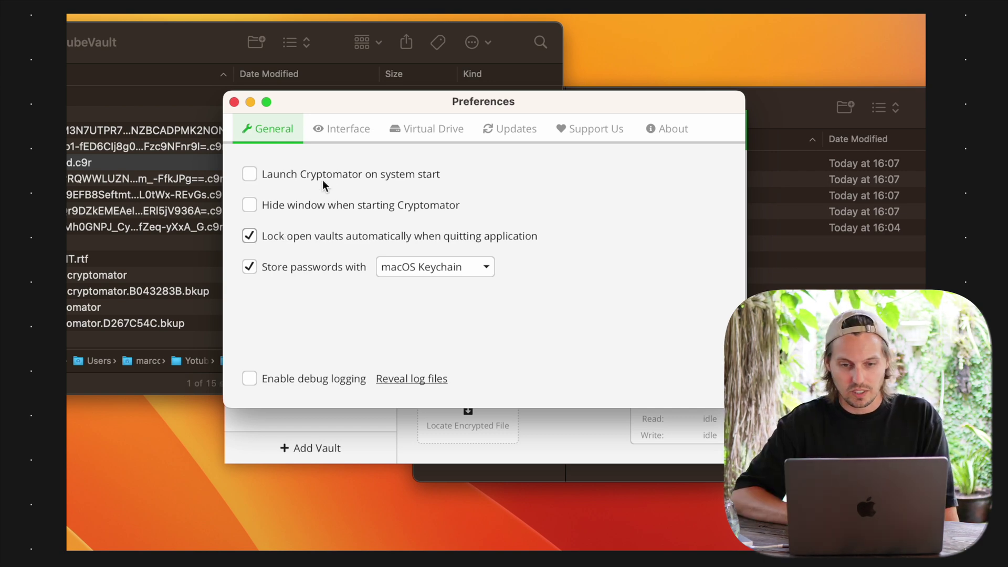
Browse the Interface and Virtual Drive preferences to view the volume type options
{"action": "left_click", "coordinate": [354, 134]}
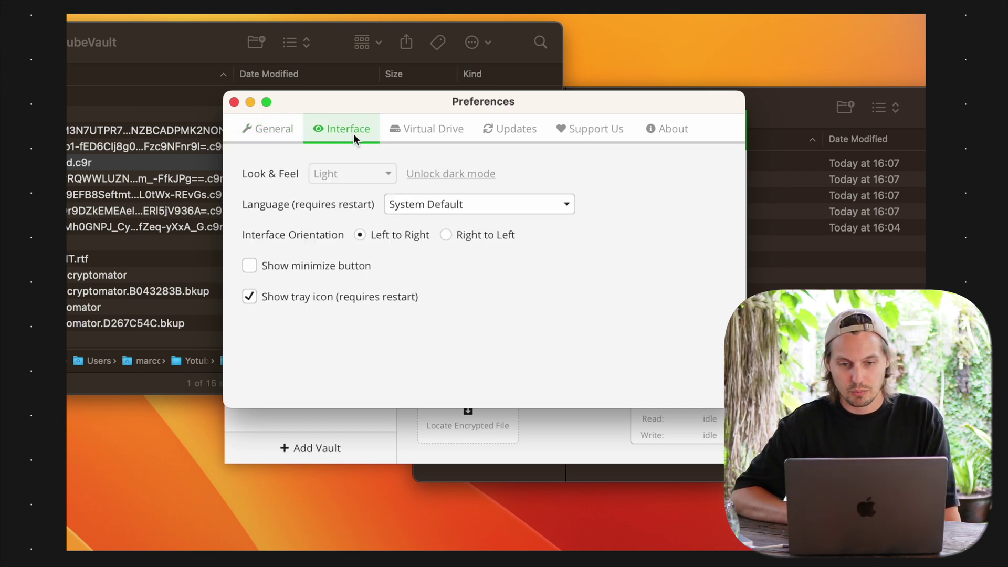
{"action": "left_click", "coordinate": [418, 127]}
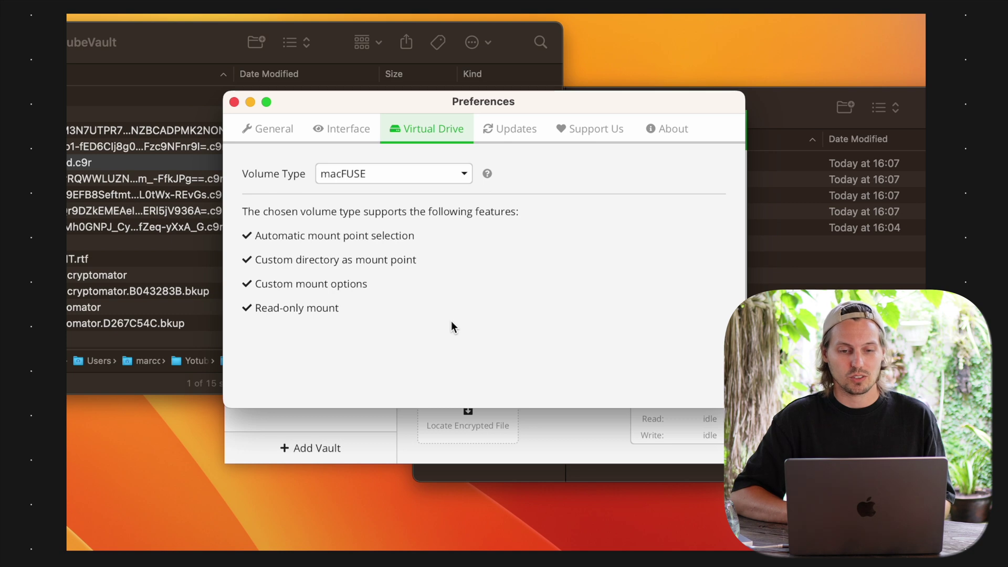
{"action": "left_click", "coordinate": [405, 176]}
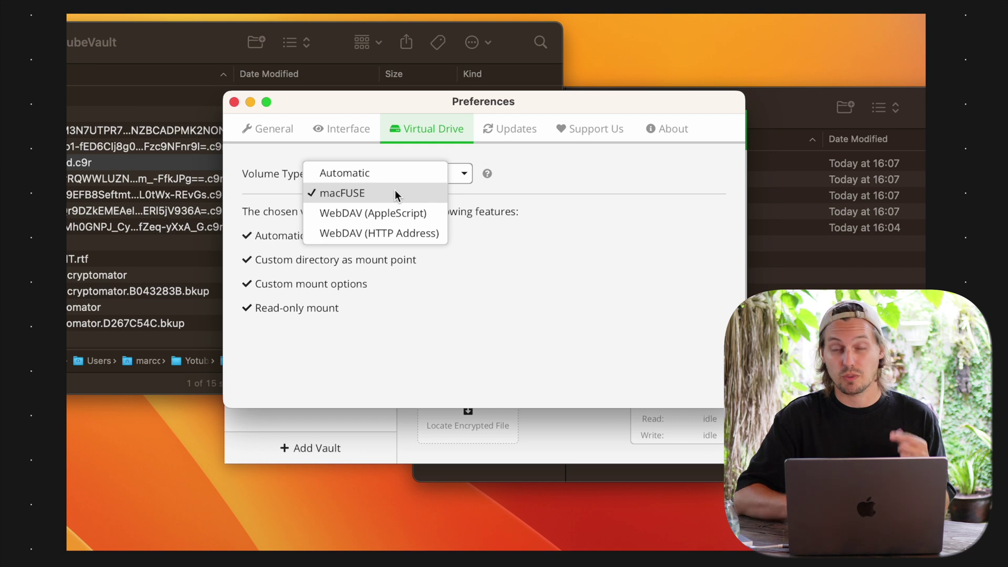
Keep macFUSE as the volume type and view the Updates page showing version 1.9.1
{"action": "left_click", "coordinate": [395, 195]}
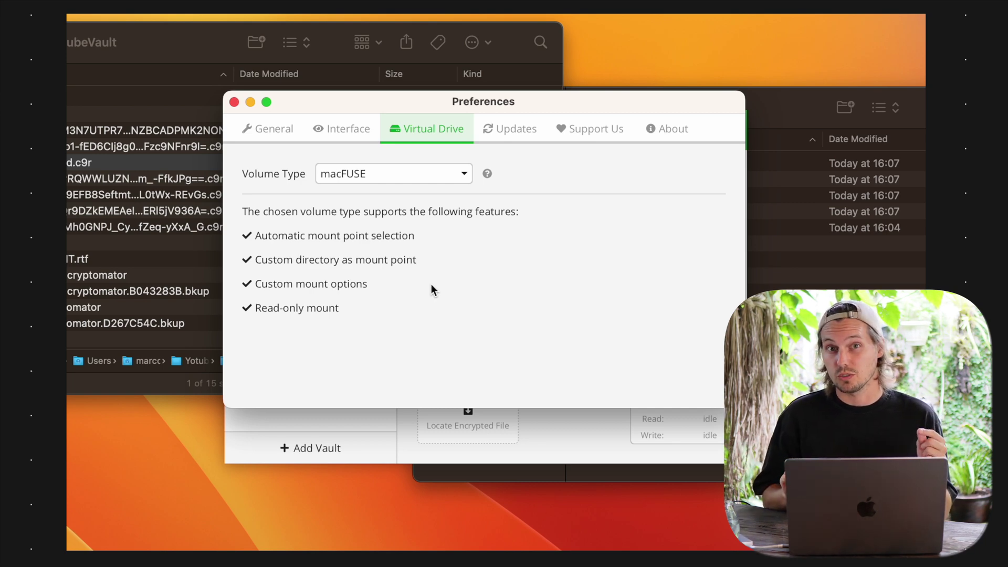
{"action": "left_click", "coordinate": [512, 128]}
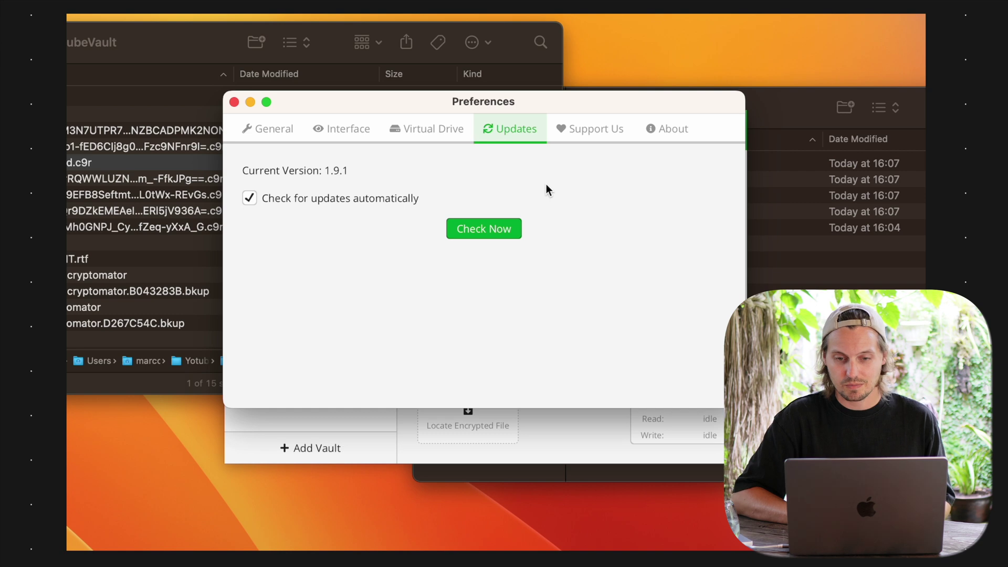
Show the Support Us page with its empty supporter certificate code field
{"action": "left_click", "coordinate": [598, 137]}
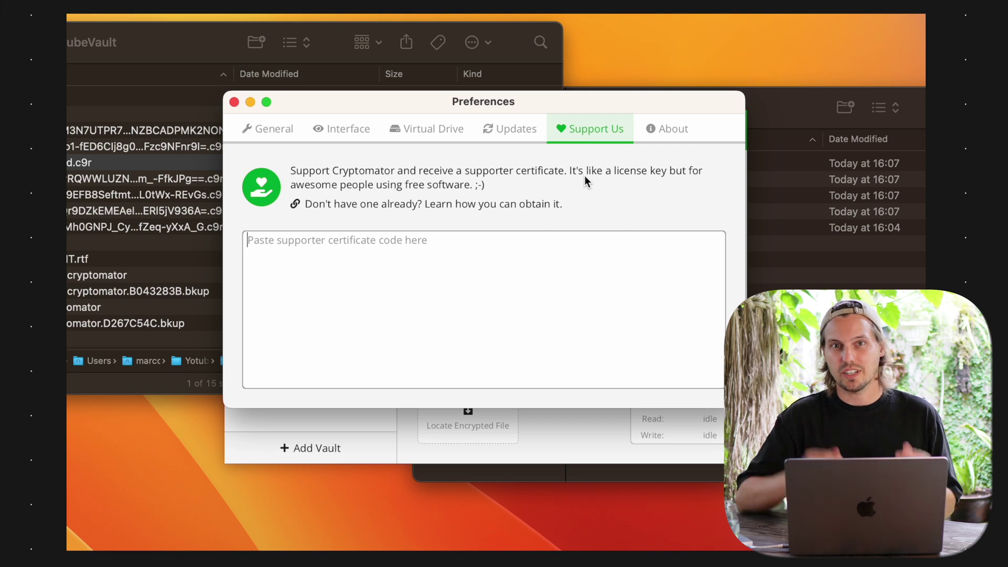
Return to General preferences, close the Preferences window and go back to the vault list
{"action": "left_click", "coordinate": [274, 131]}
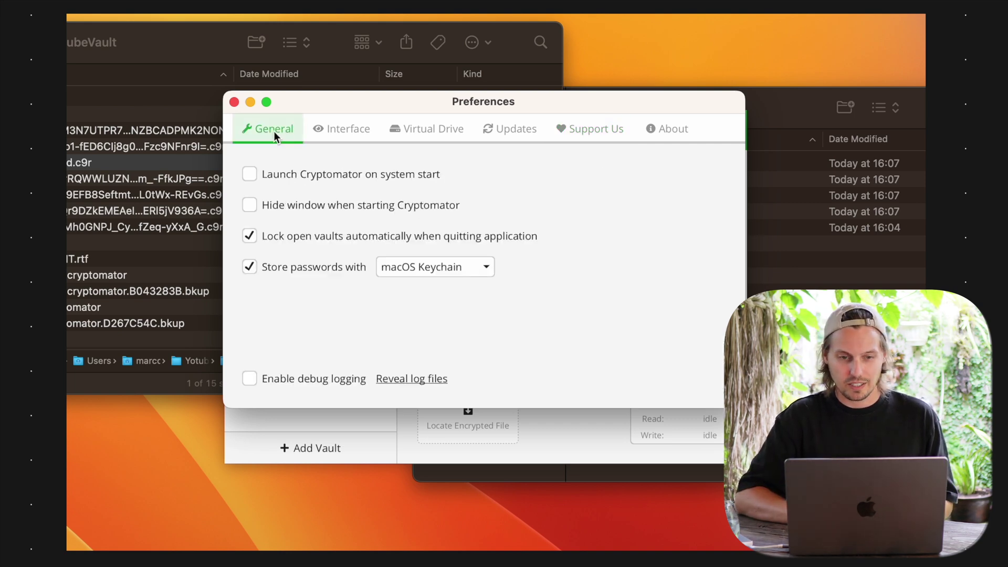
{"action": "left_click", "coordinate": [234, 101]}
{"action": "left_click", "coordinate": [377, 317]}
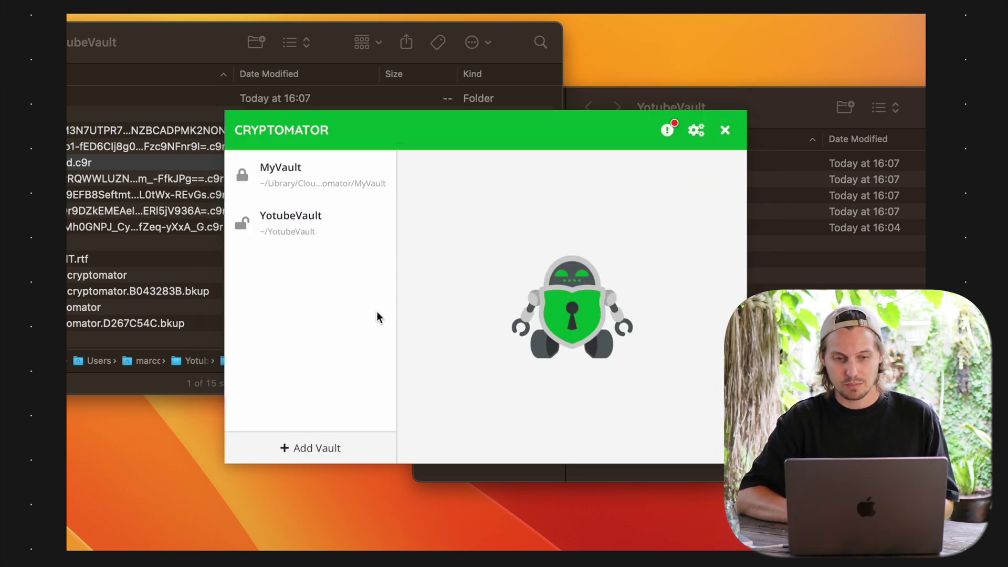
Lock YotubeVault and bring the Finder window to the front
{"action": "left_click", "coordinate": [303, 226]}
{"action": "left_click", "coordinate": [549, 347]}
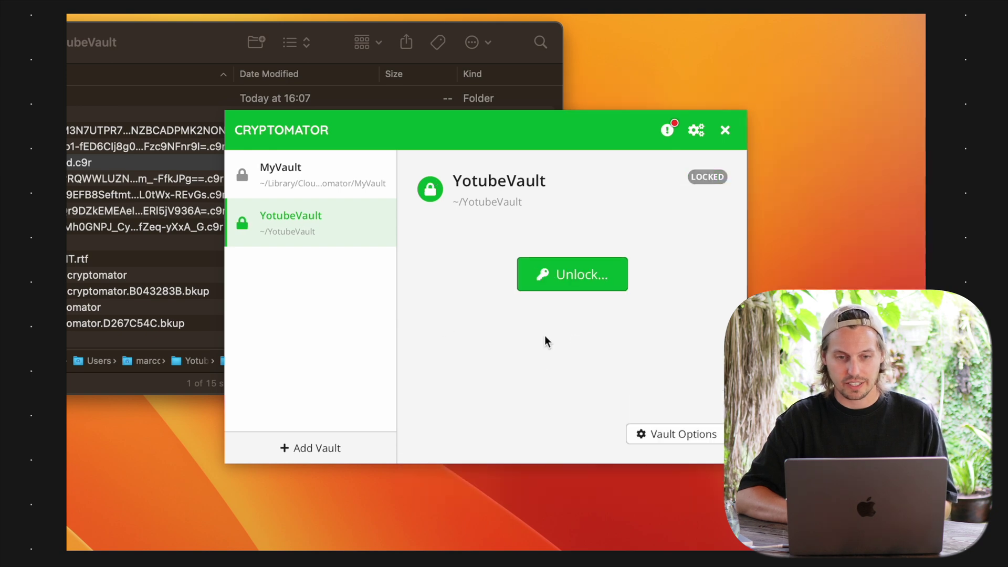
{"action": "left_click", "coordinate": [210, 68]}
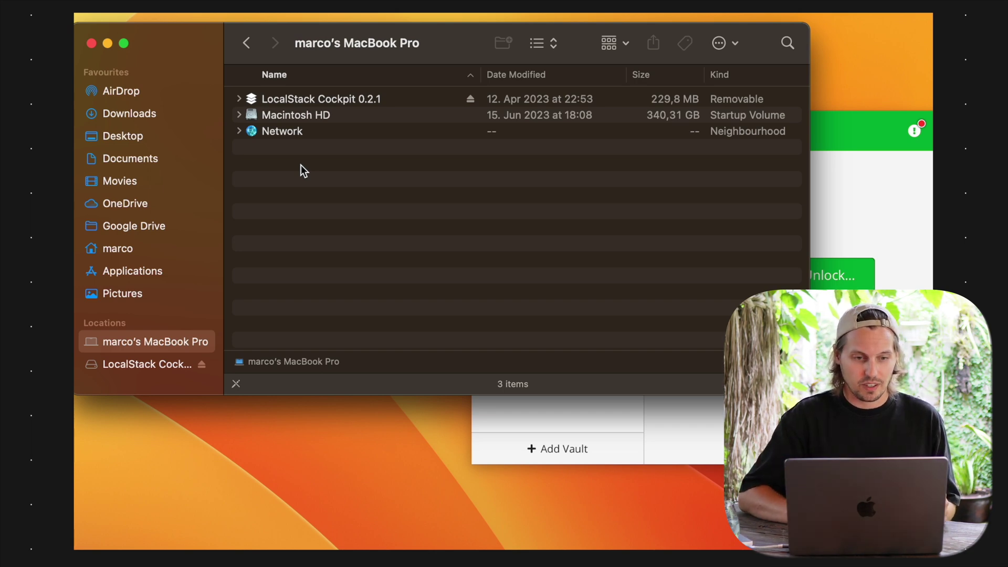
Open an encrypted .c9r file from the YotubeVault folder in TextEdit
{"action": "left_click", "coordinate": [253, 51]}
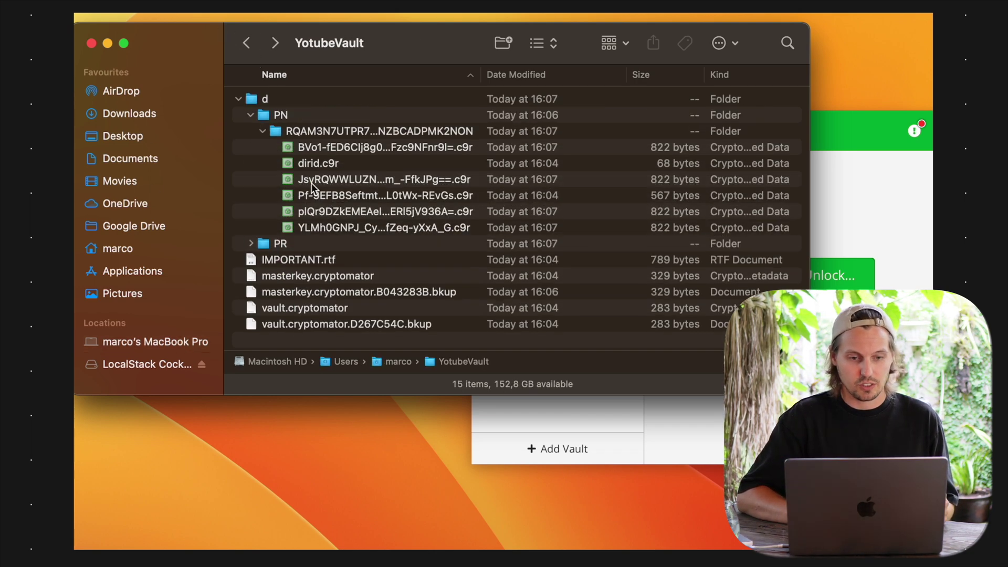
{"action": "left_click", "coordinate": [386, 231]}
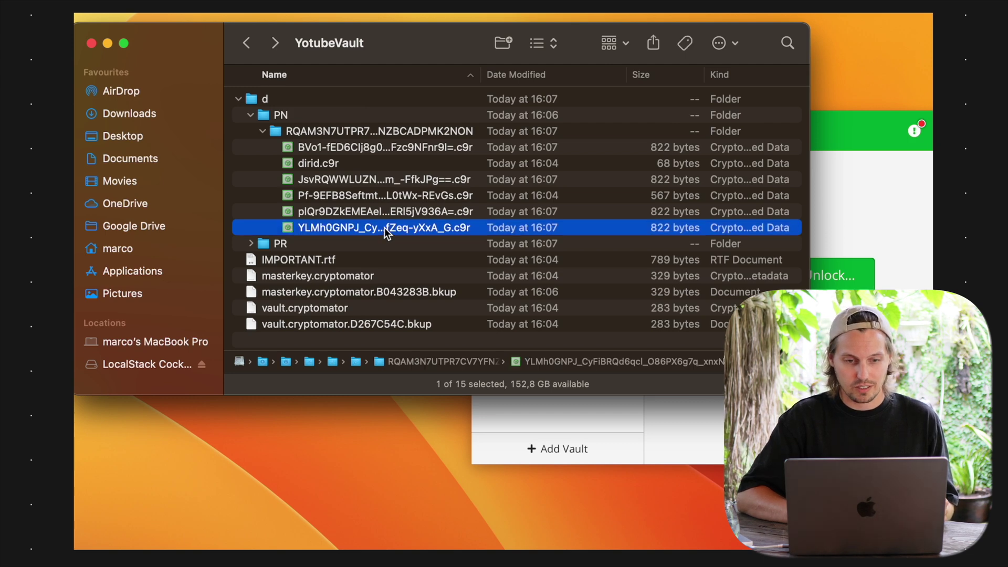
{"action": "right_click", "coordinate": [386, 231]}
{"action": "mouse_move", "coordinate": [541, 262]}
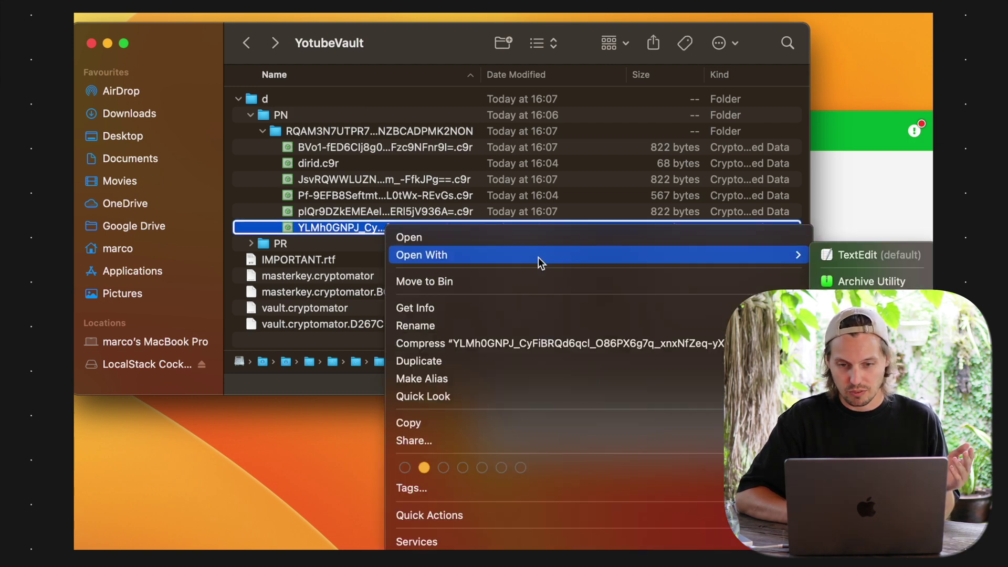
{"action": "left_click", "coordinate": [888, 255]}
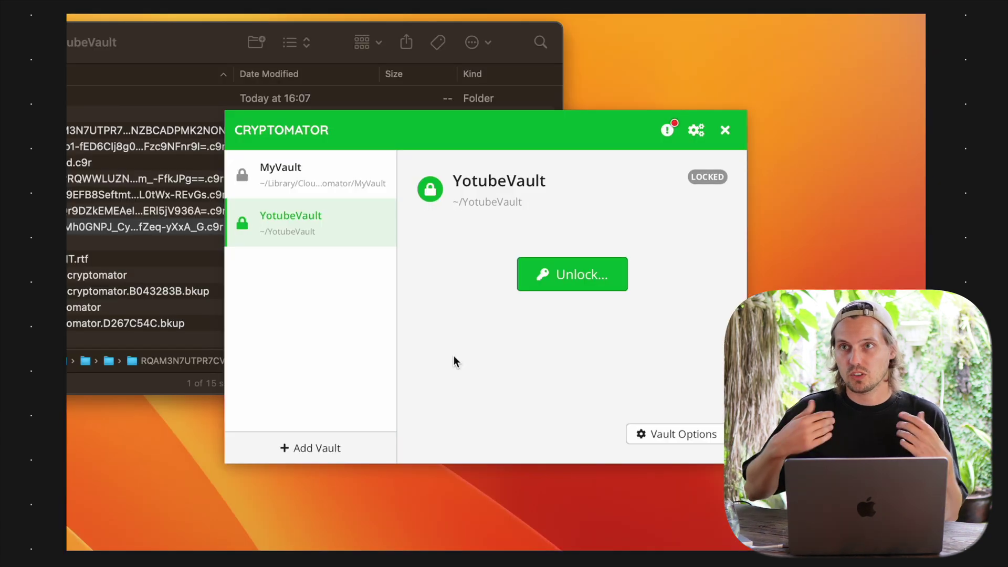
Enable YotubeVault's 30-minute idle lock and unlock-on-startup, then view its Mounting settings
{"action": "left_click", "coordinate": [649, 437]}
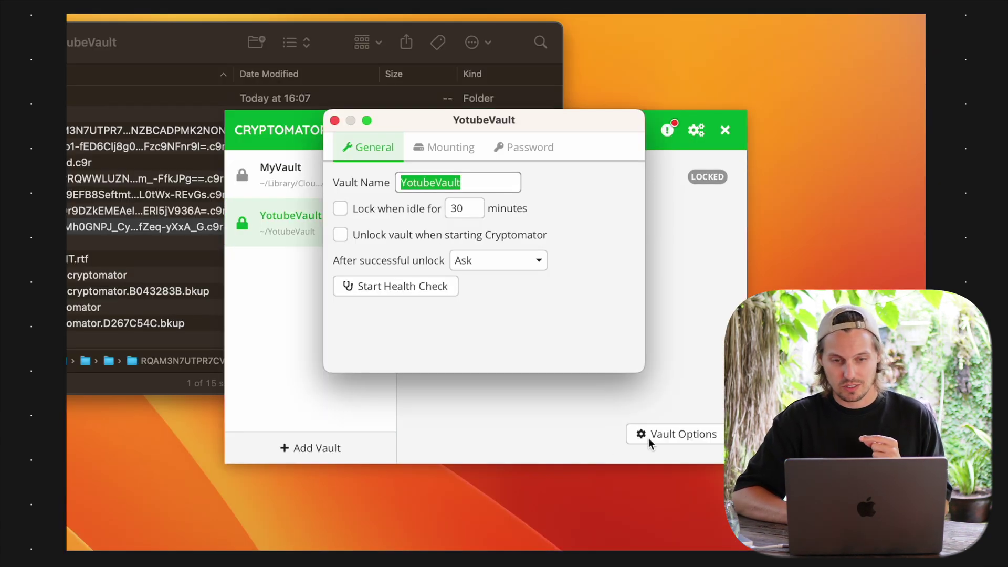
{"action": "left_click", "coordinate": [372, 211]}
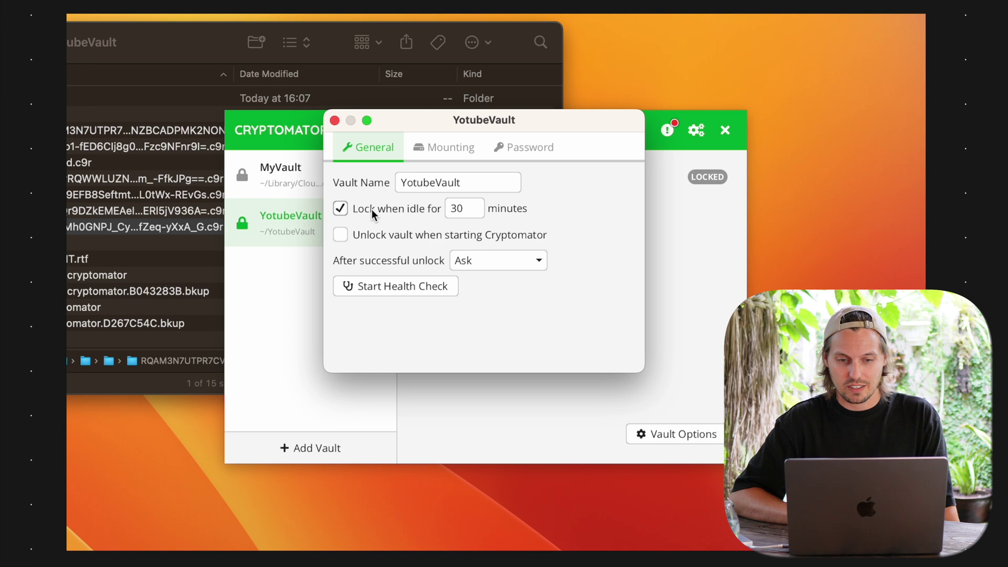
{"action": "left_click", "coordinate": [362, 237]}
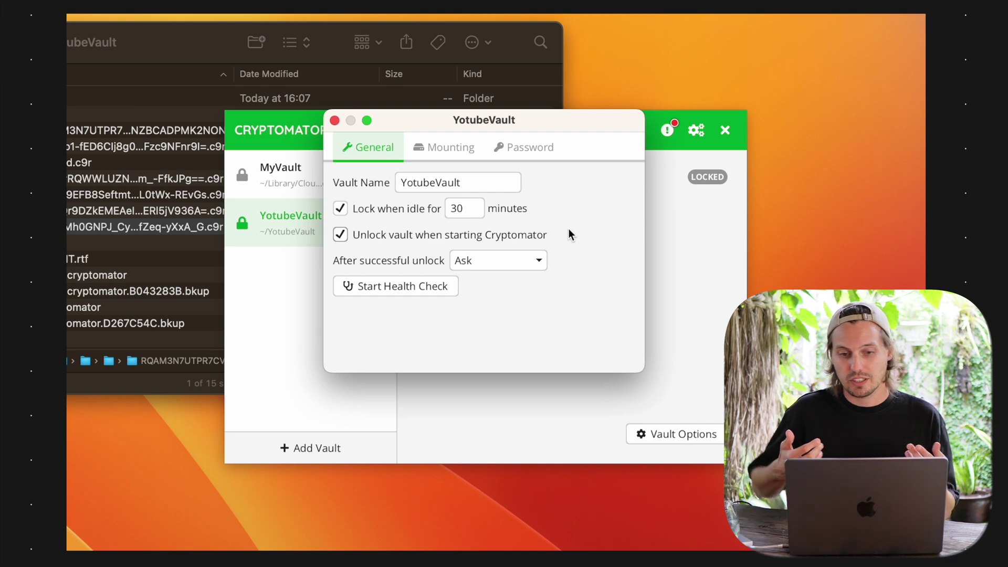
{"action": "left_click", "coordinate": [469, 151]}
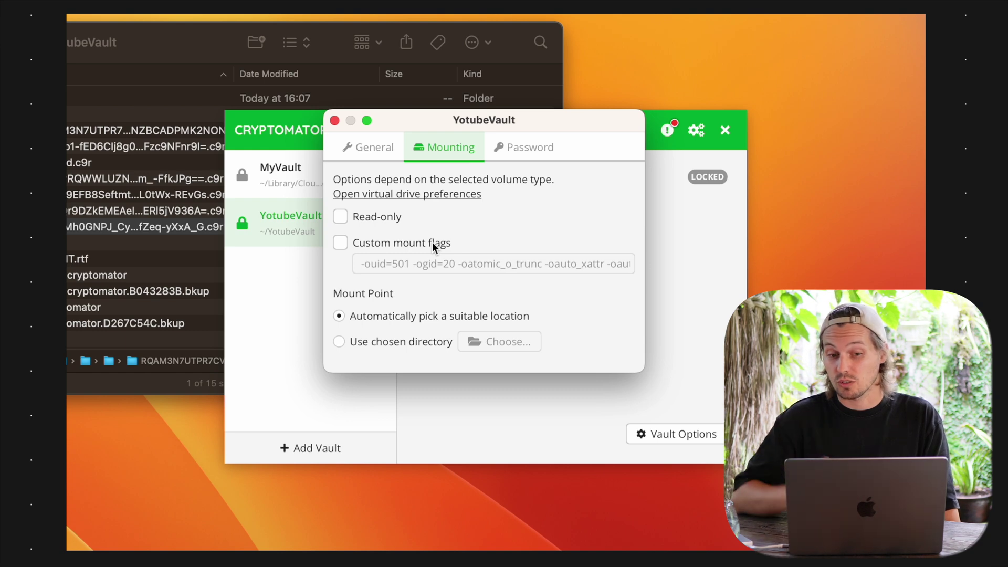
Look at YotubeVault's password options, cancelling the recovery key and reset prompts, then close options
{"action": "left_click", "coordinate": [527, 148]}
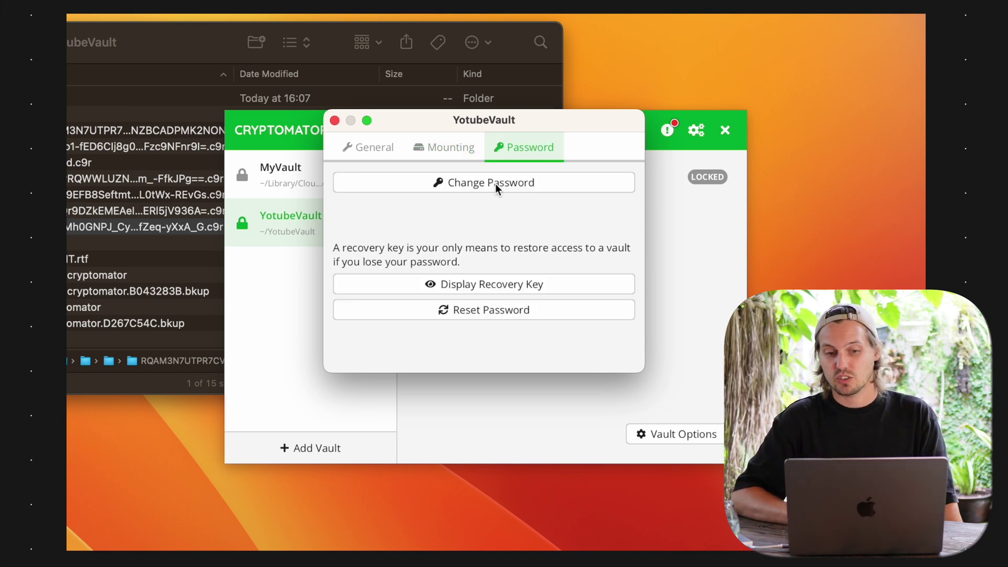
{"action": "left_click", "coordinate": [484, 288]}
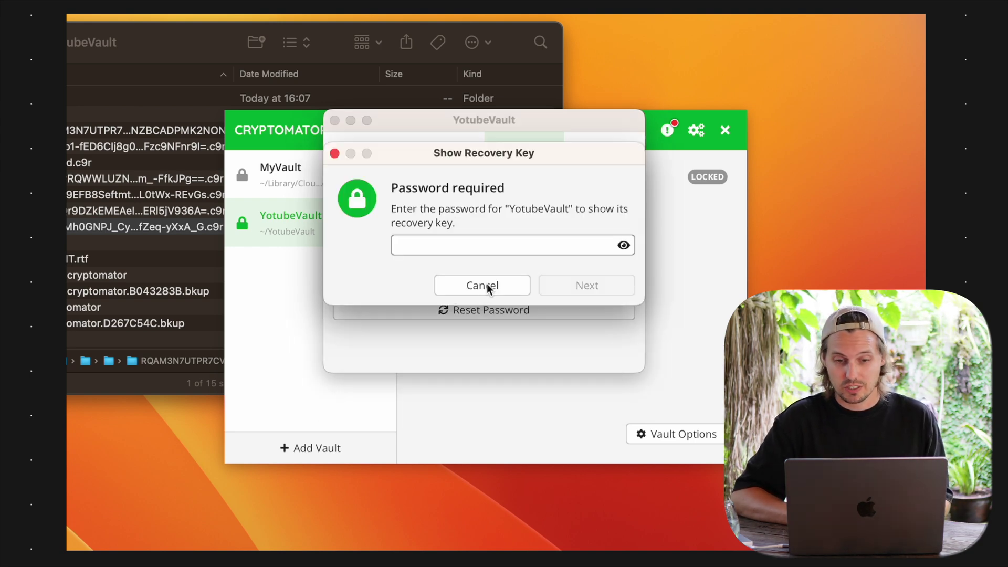
{"action": "left_click", "coordinate": [487, 286]}
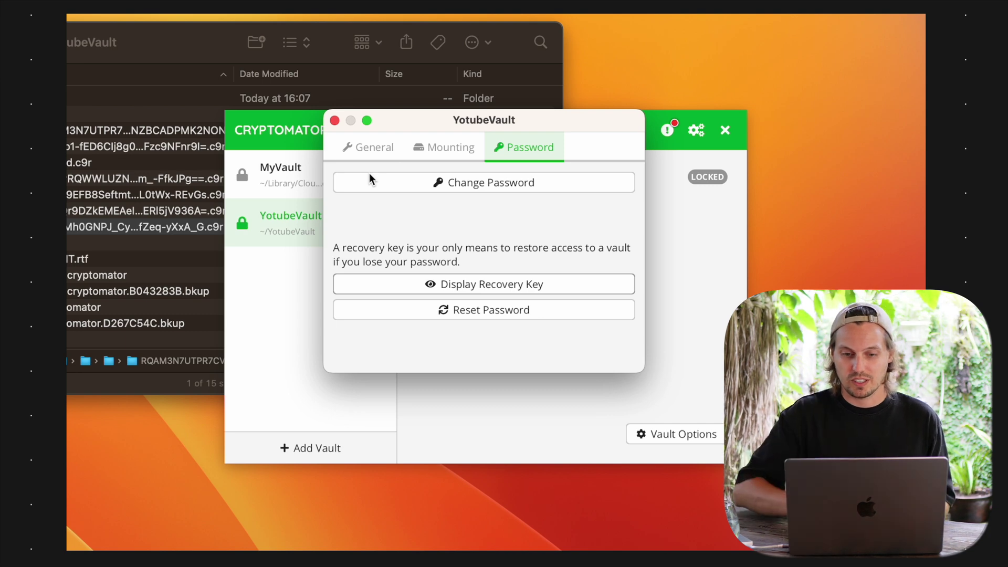
{"action": "left_click", "coordinate": [392, 307]}
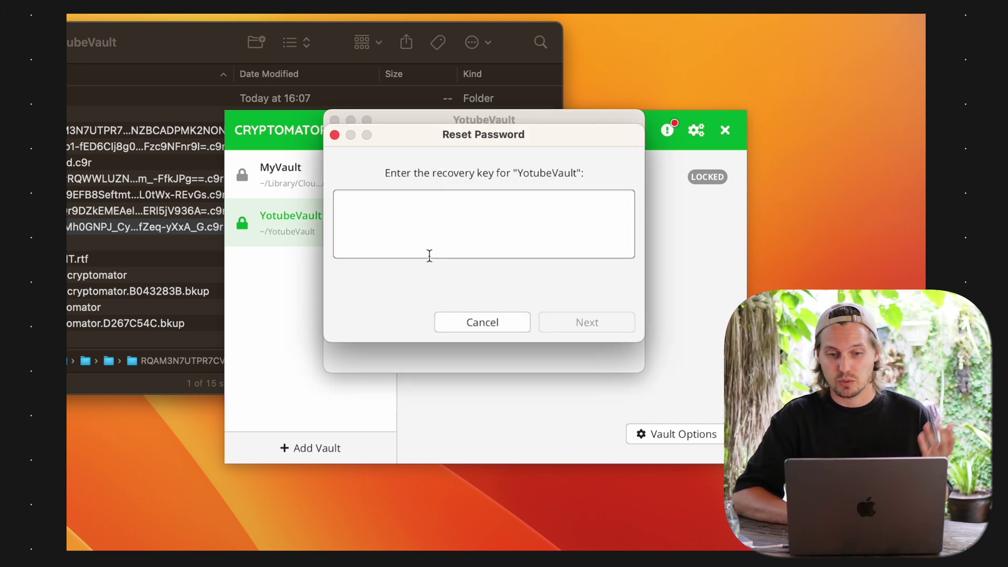
{"action": "left_click", "coordinate": [480, 331]}
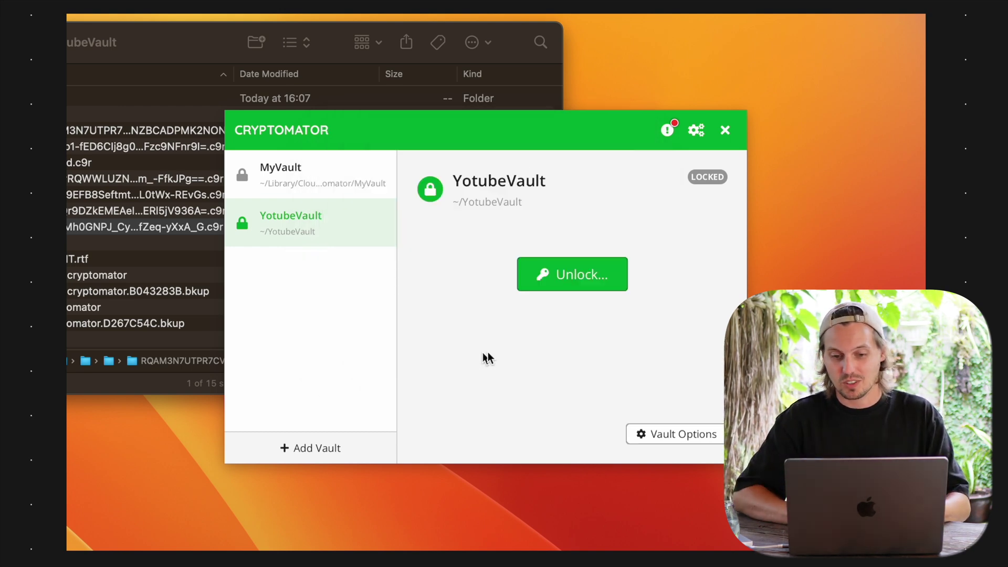
Unlock YotubeVault with its current vault password
{"action": "left_click", "coordinate": [568, 285]}
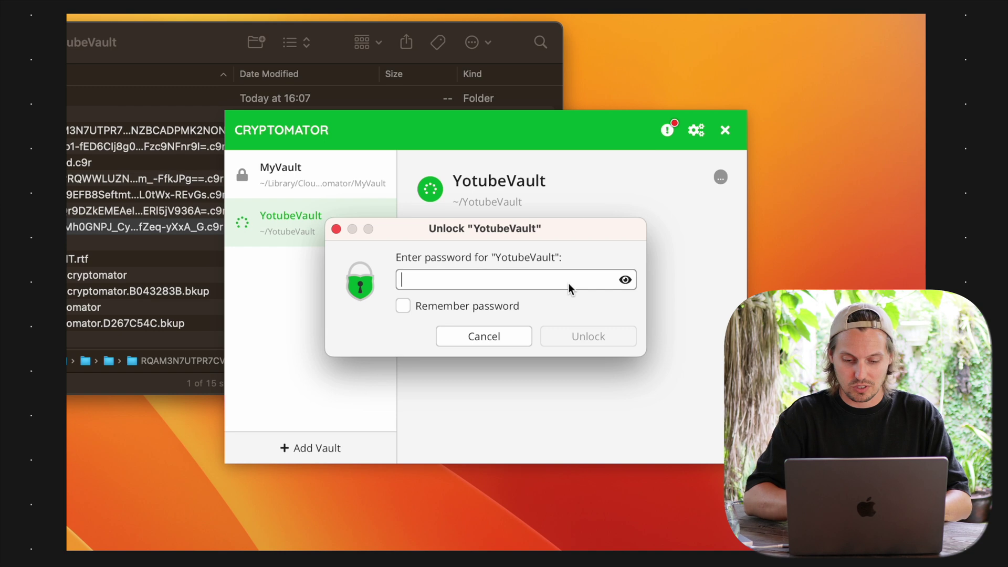
{"action": "type", "text": "********"}
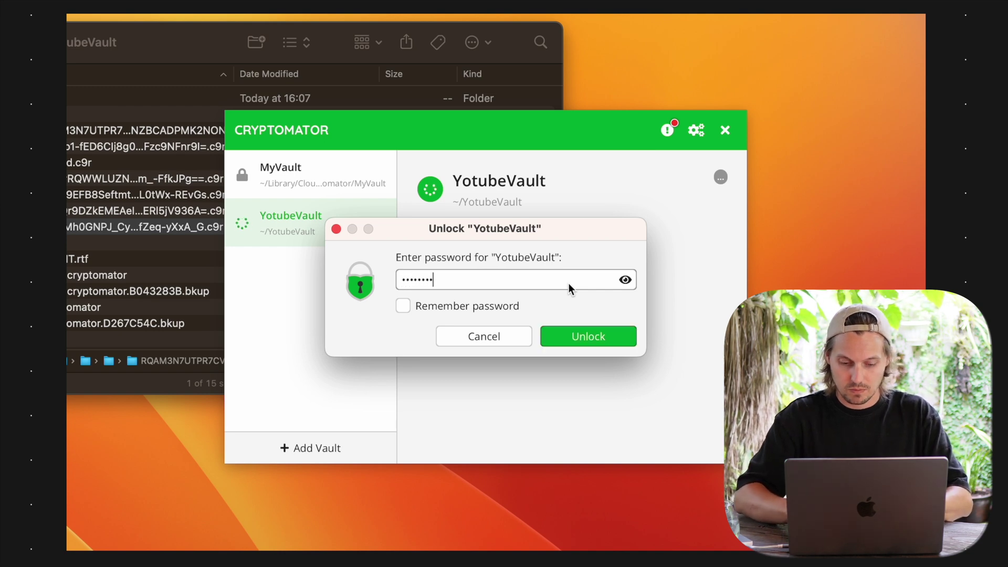
{"action": "key", "text": "BackSpace"}
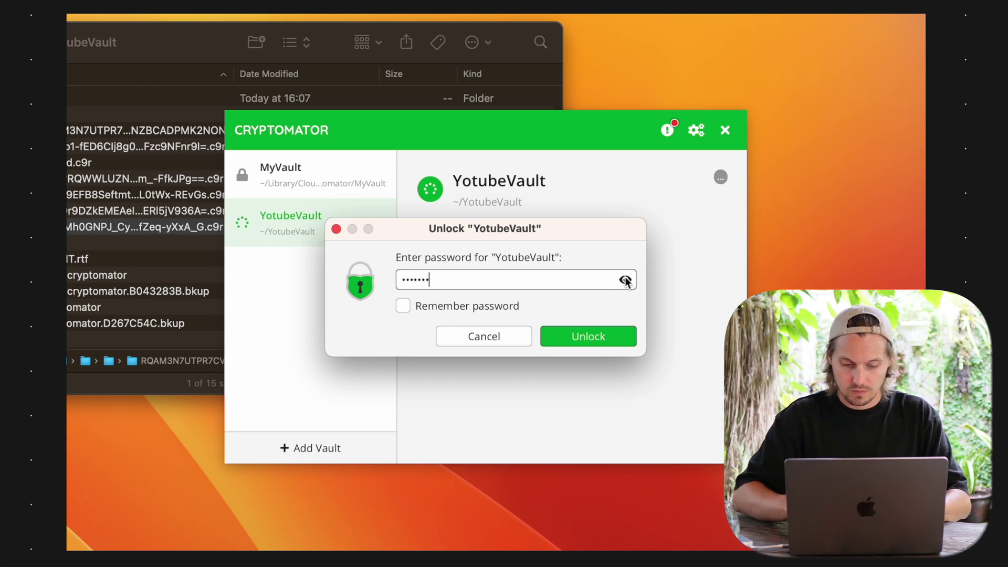
{"action": "left_click", "coordinate": [625, 279]}
{"action": "type", "text": "Vault"}
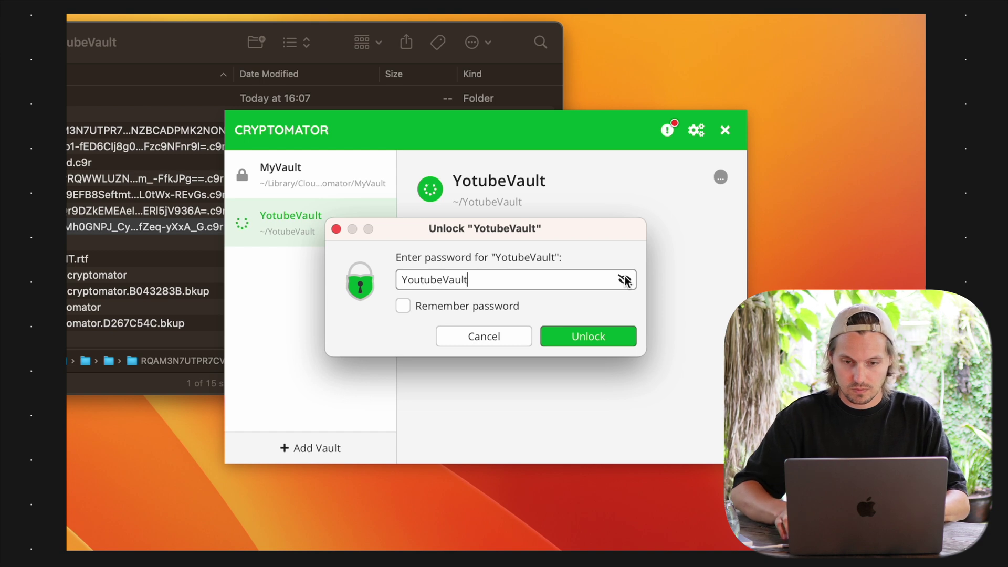
{"action": "type", "text": "!"}
{"action": "key", "text": "Return"}
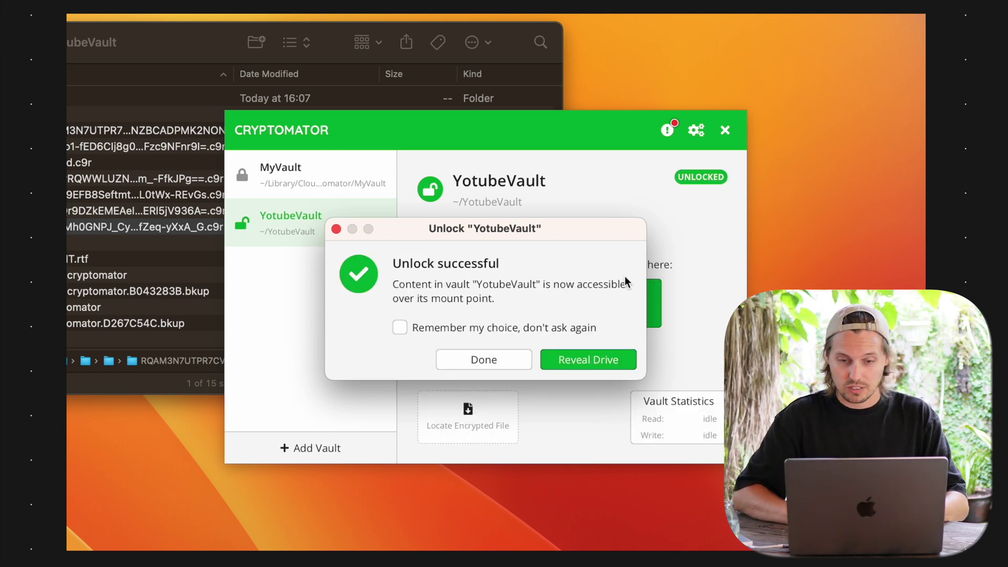
Open recoveryKey.rtf from the vault drive, select its key text, and lock the vault again
{"action": "left_click", "coordinate": [604, 362]}
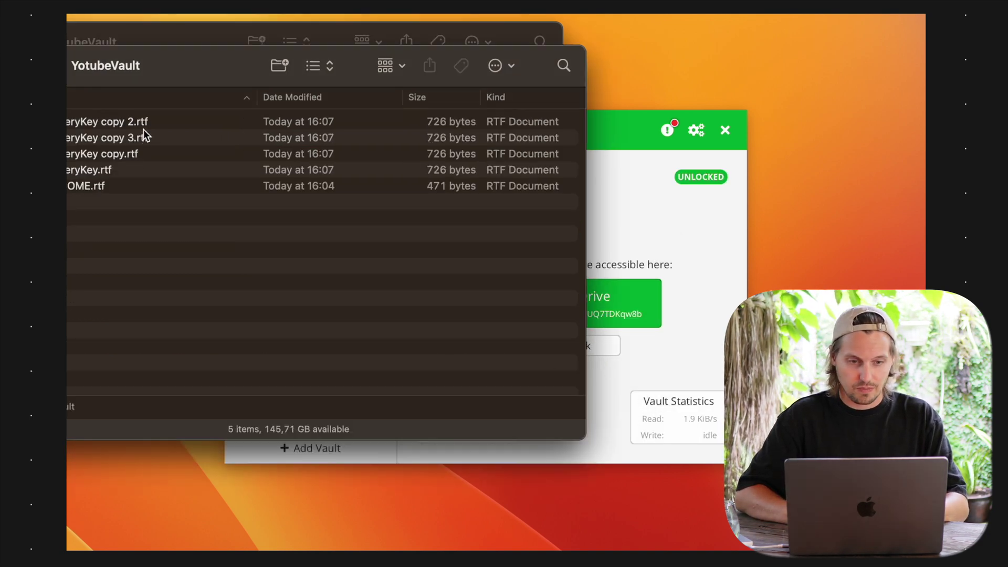
{"action": "double_click", "coordinate": [117, 173]}
{"action": "key", "text": "super+a"}
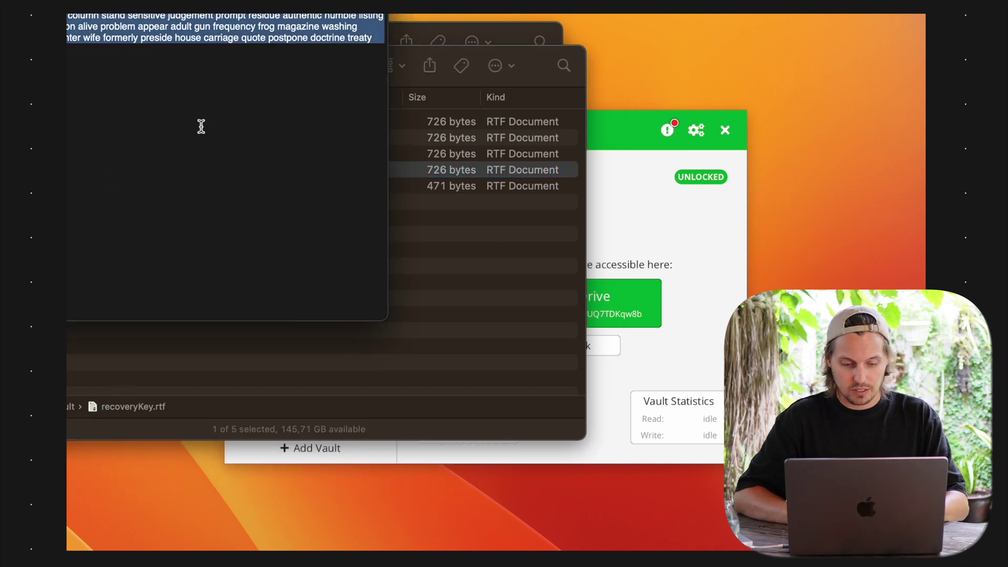
{"action": "left_click", "coordinate": [655, 246]}
{"action": "left_click", "coordinate": [542, 346]}
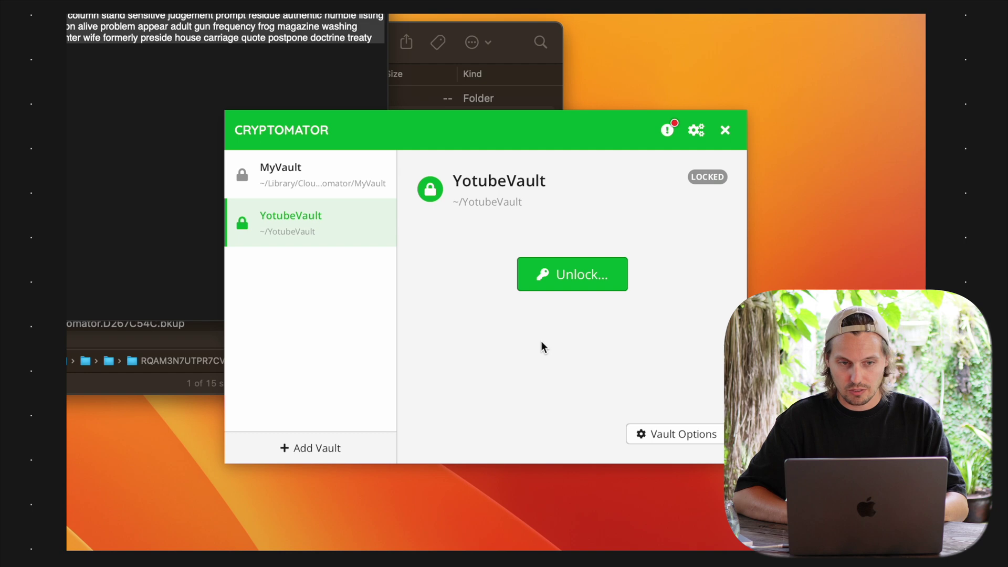
Start a password reset for YotubeVault and paste the copied recovery key to validate it
{"action": "left_click", "coordinate": [705, 435]}
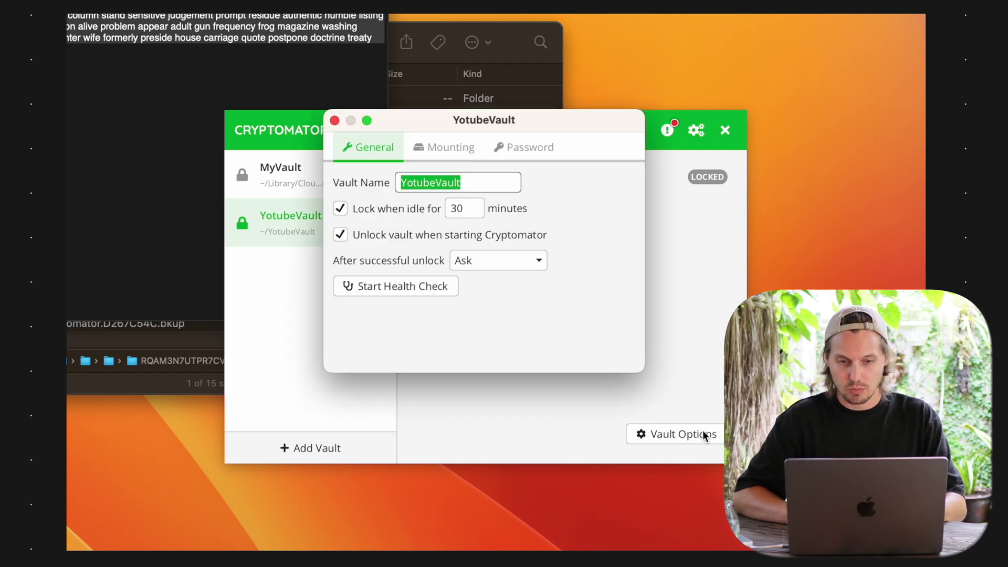
{"action": "left_click", "coordinate": [520, 153]}
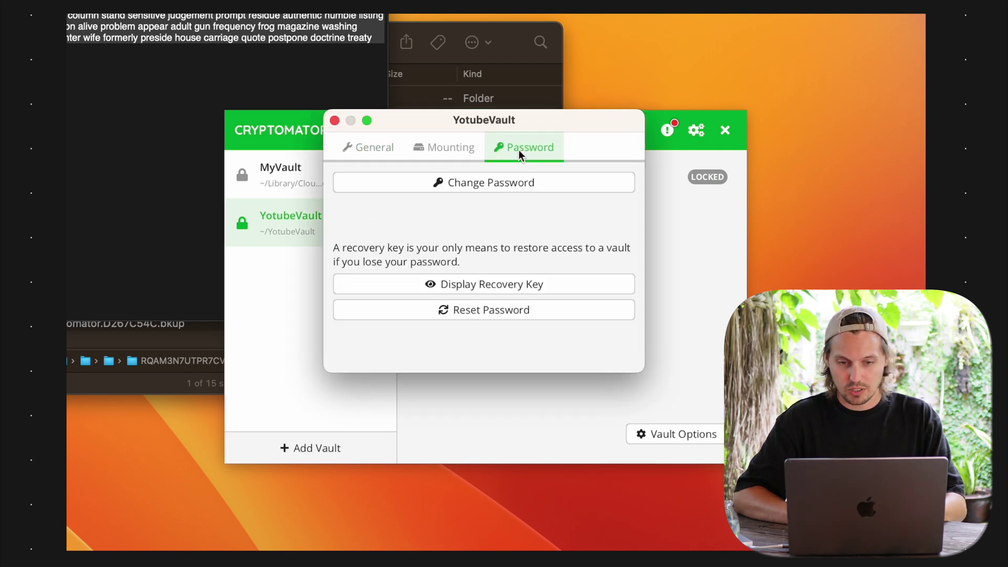
{"action": "left_click", "coordinate": [535, 311]}
{"action": "key", "text": "super+v"}
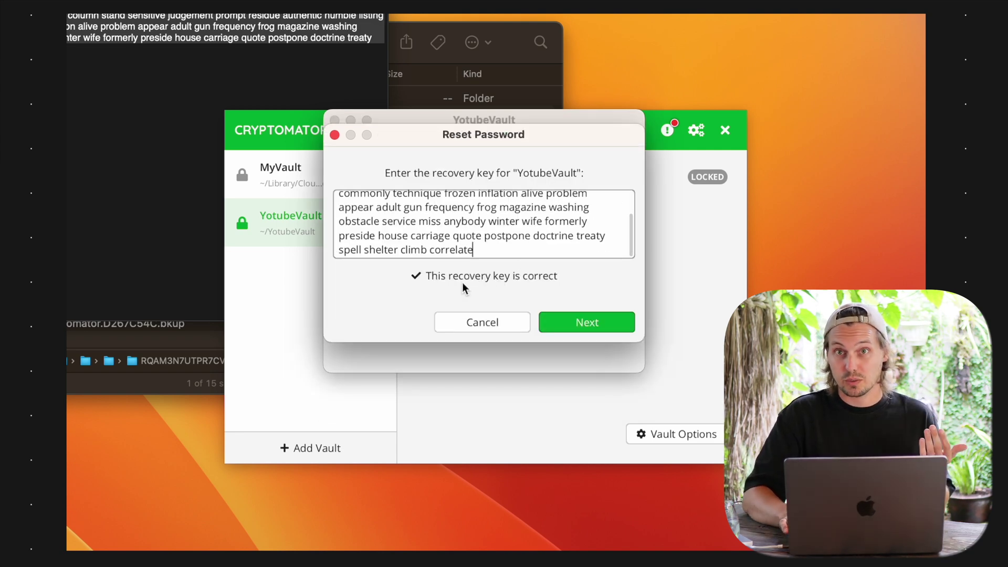
{"action": "key", "text": "BackSpace"}
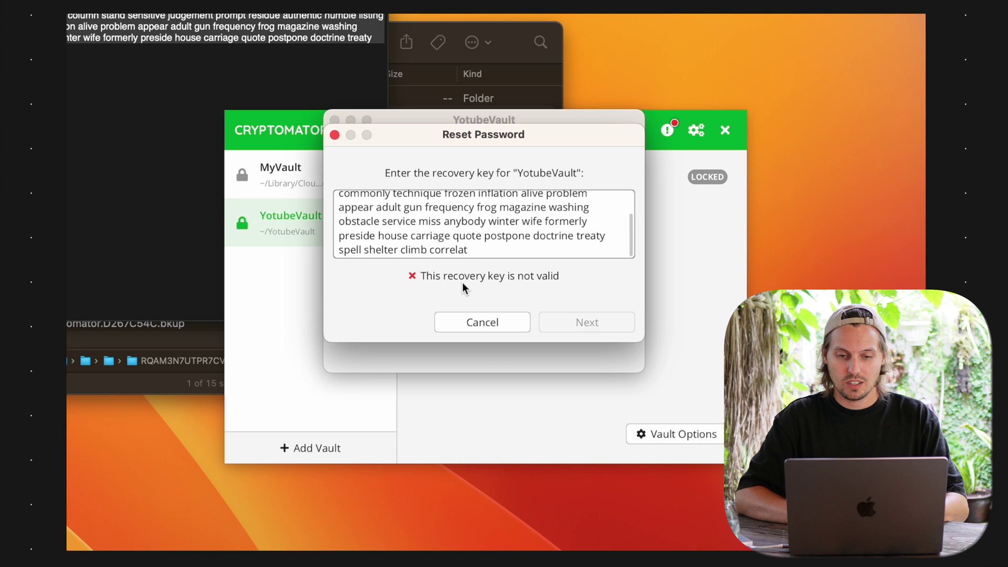
{"action": "type", "text": "e"}
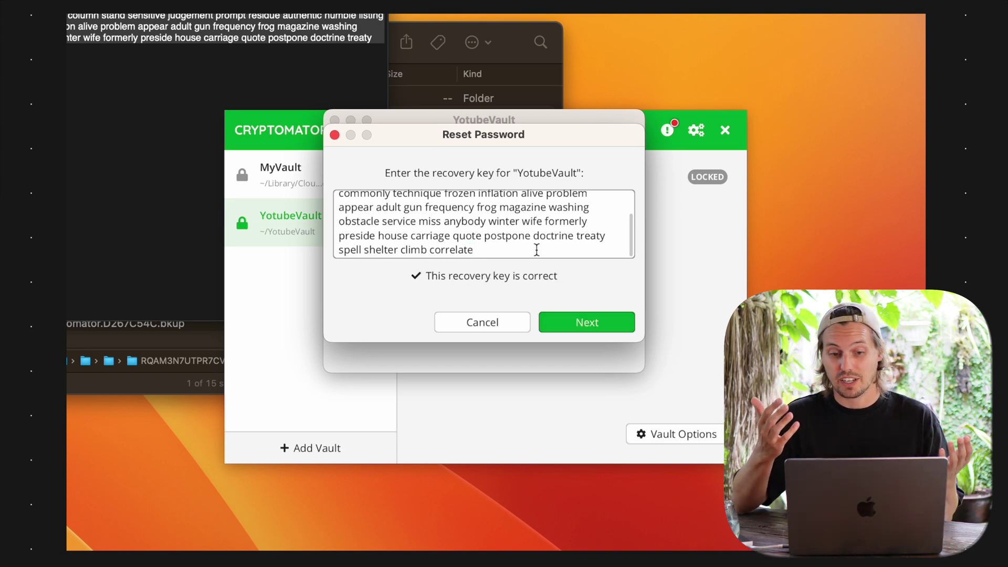
{"action": "left_click", "coordinate": [569, 322]}
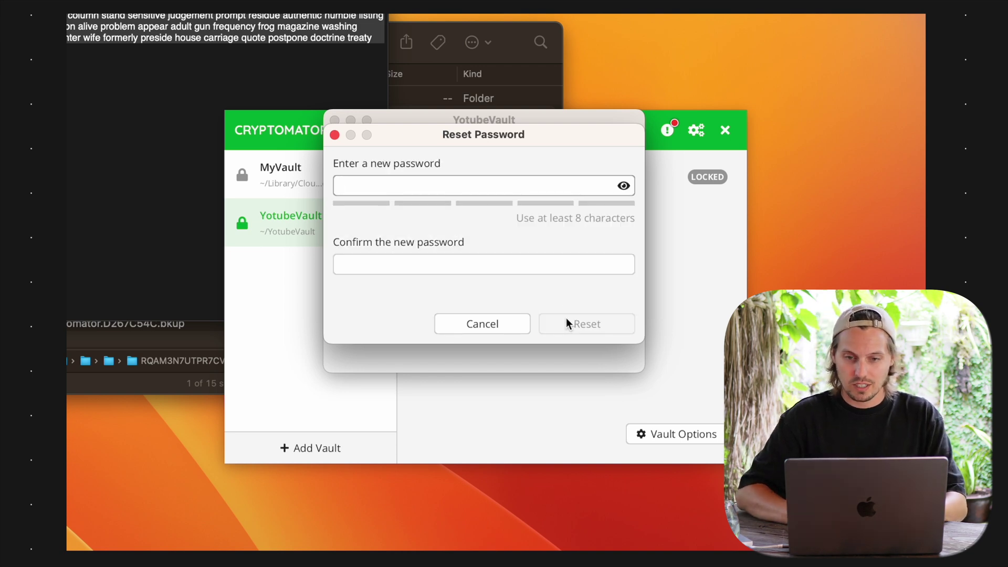
Enter and confirm a new vault password, apply the reset, and close the vault settings
{"action": "left_click", "coordinate": [623, 185]}
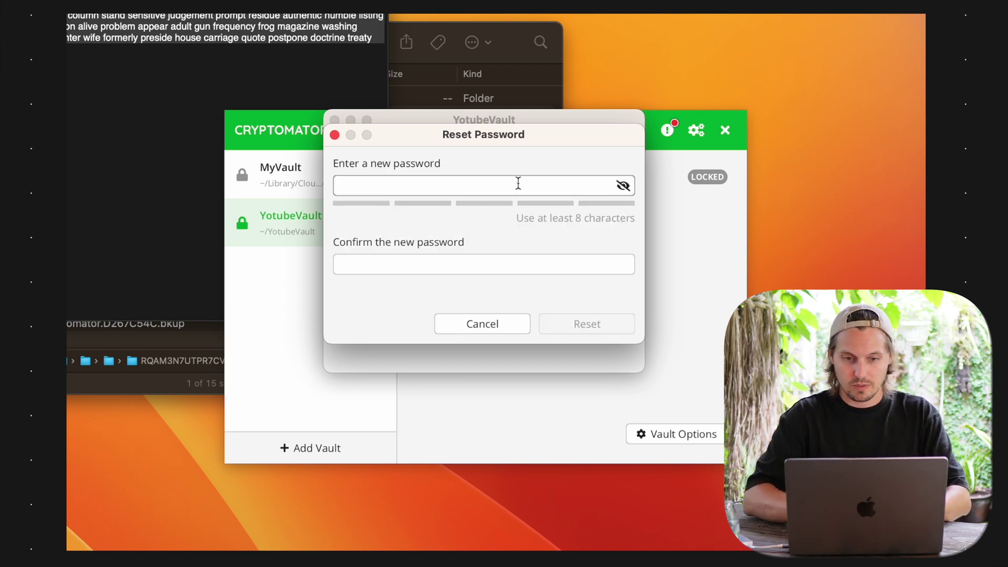
{"action": "type", "text": "YoutubeVaul"}
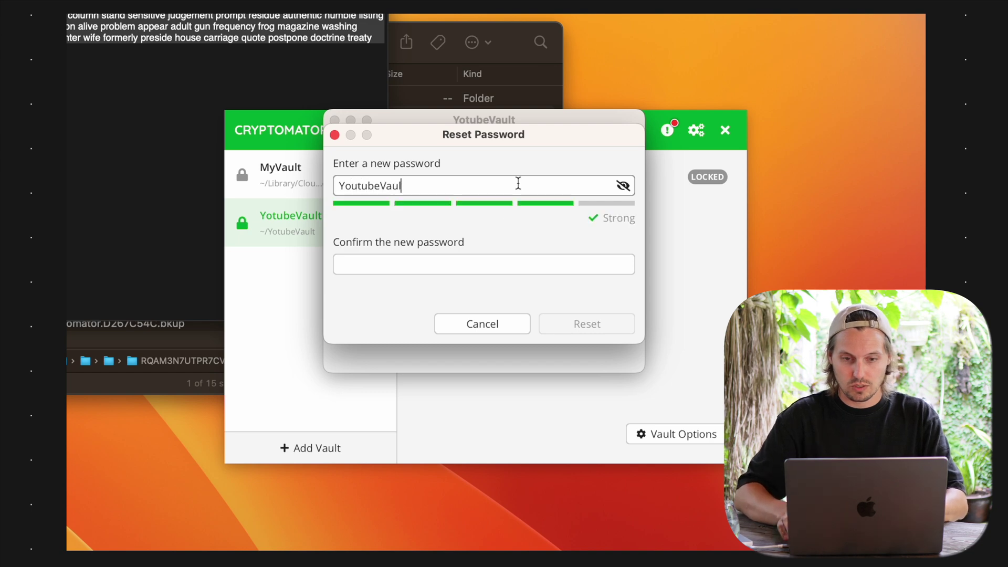
{"action": "type", "text": "t2"}
{"action": "key", "text": "Tab"}
{"action": "type", "text": "Youtube"}
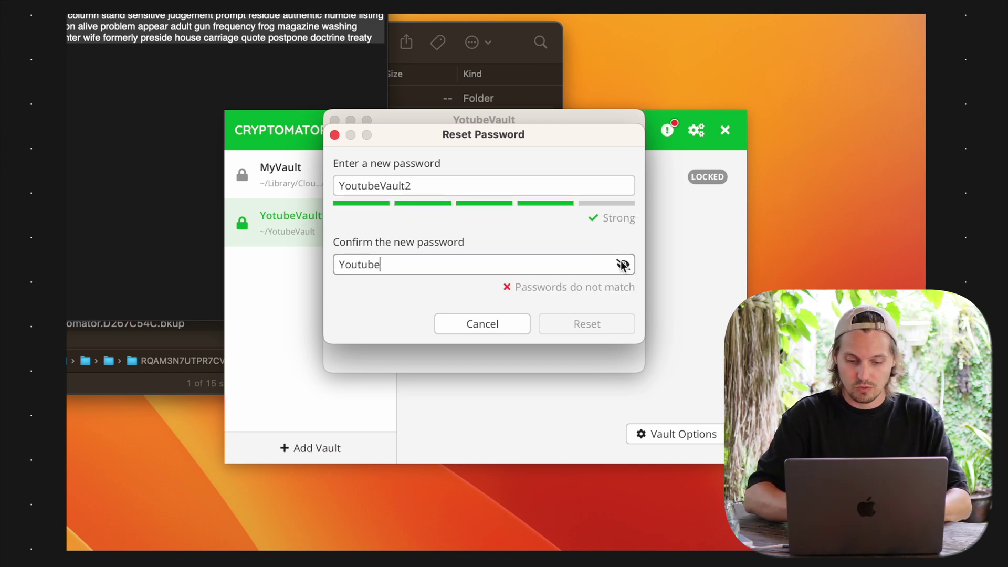
{"action": "type", "text": "Vault2"}
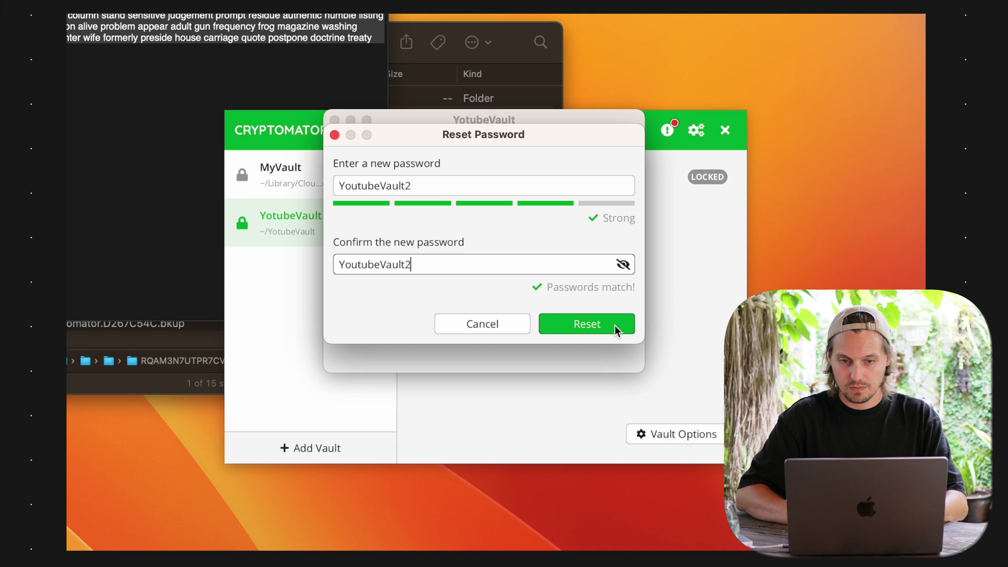
{"action": "left_click", "coordinate": [615, 328]}
{"action": "left_click", "coordinate": [620, 246]}
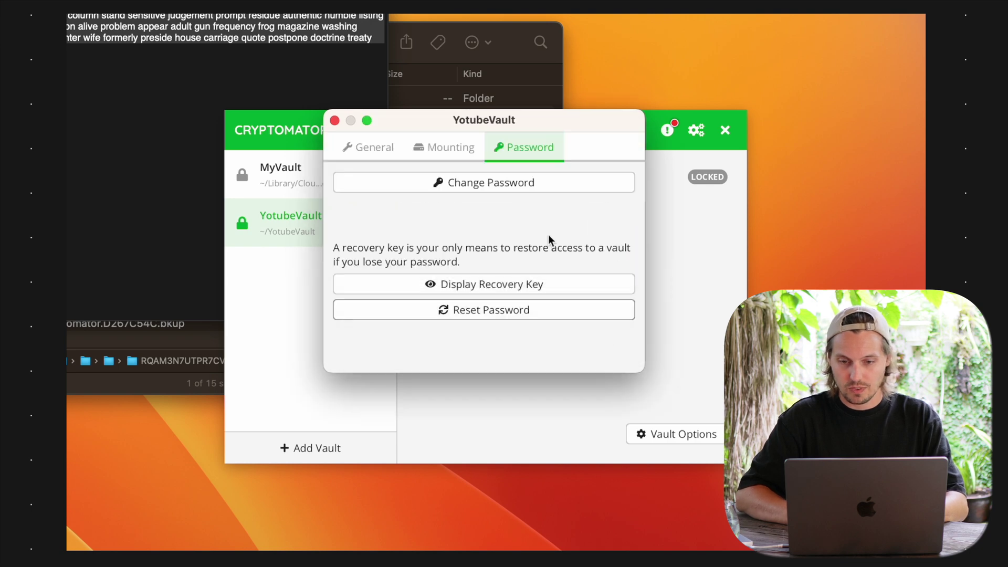
{"action": "left_click", "coordinate": [335, 121]}
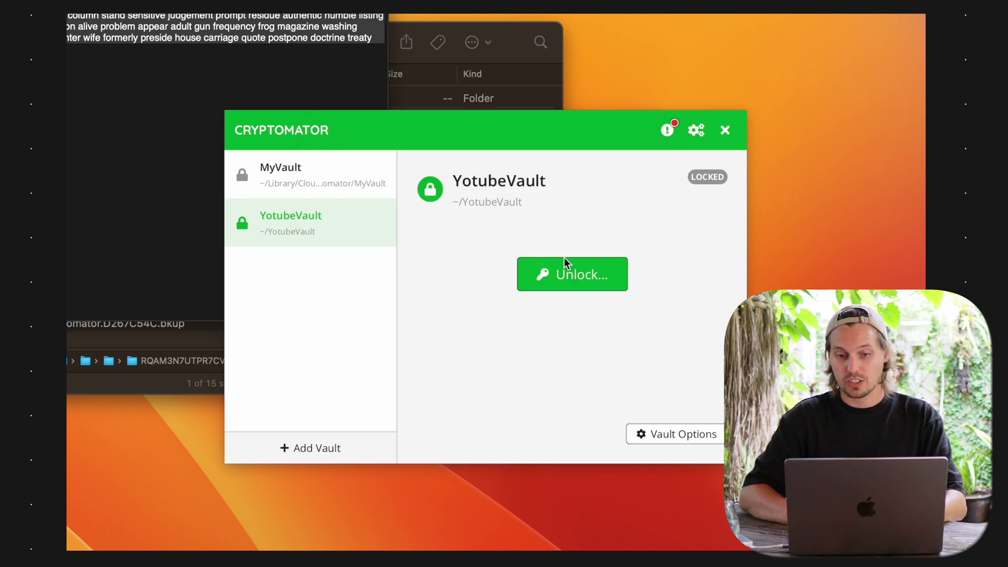
Try unlocking YotubeVault with the old password to confirm it is rejected
{"action": "left_click", "coordinate": [570, 287]}
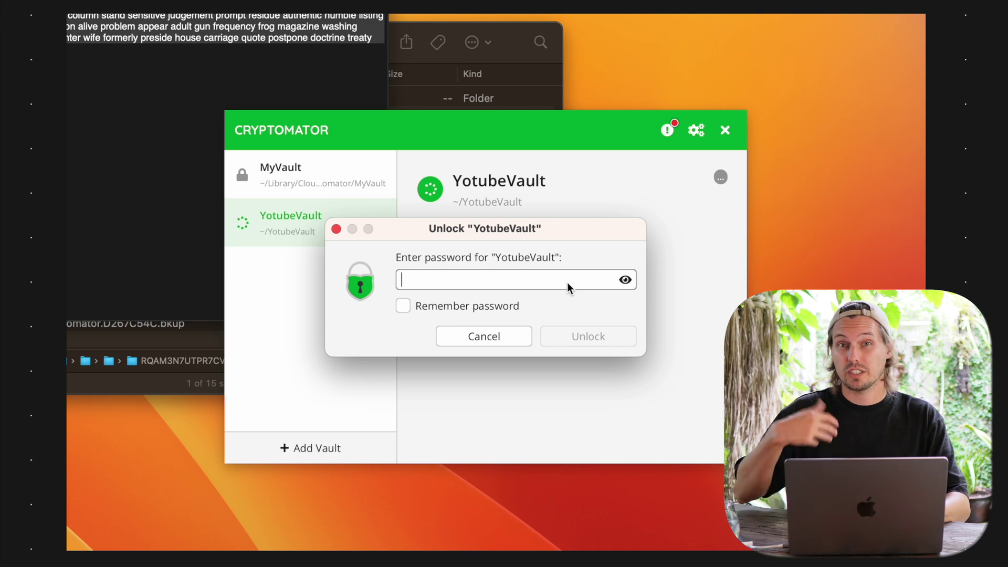
{"action": "left_click", "coordinate": [626, 282]}
{"action": "type", "text": "Youtu"}
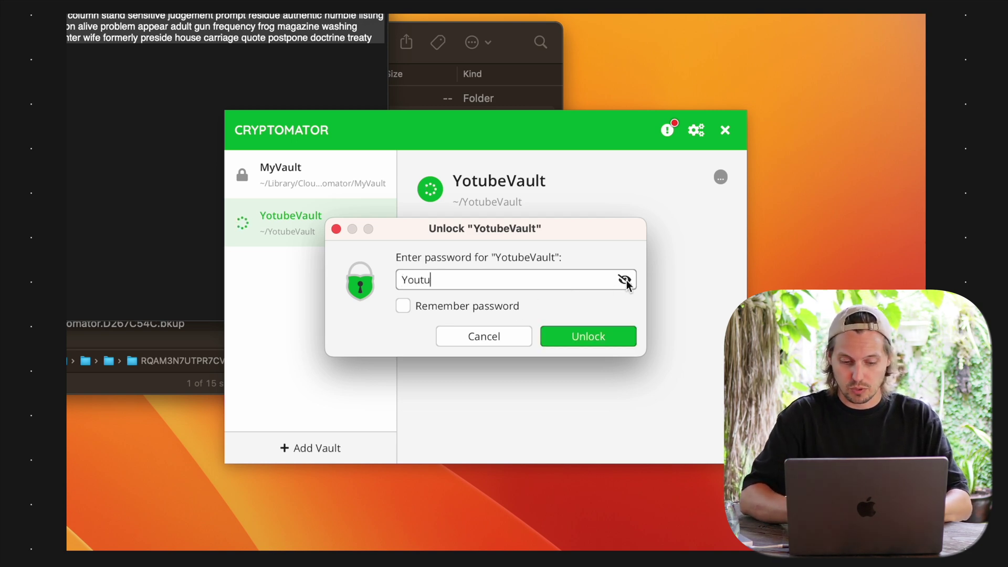
{"action": "type", "text": "beVault1"}
{"action": "key", "text": "Return"}
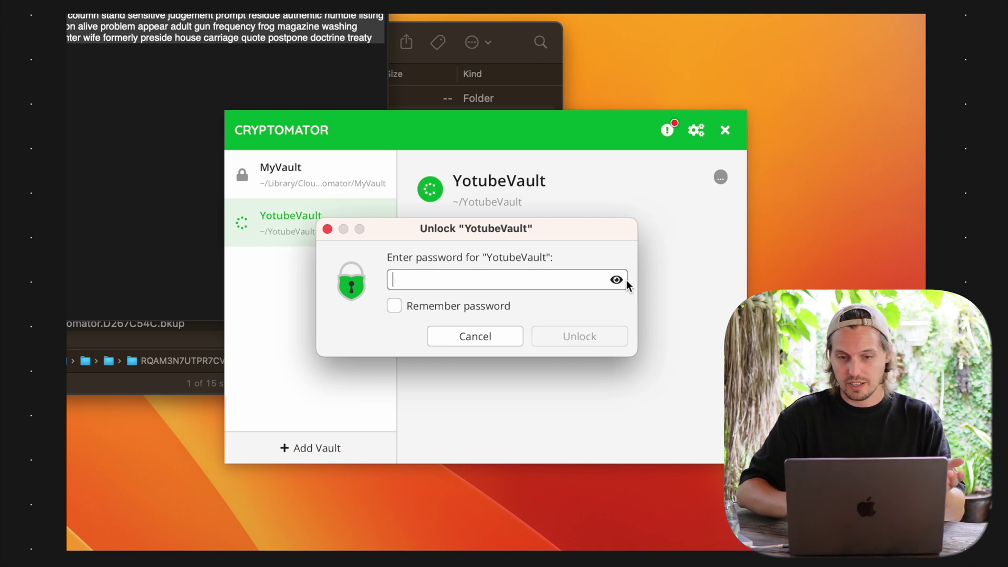
Unlock YotubeVault with the newly reset password
{"action": "type", "text": "YoutubeVault"}
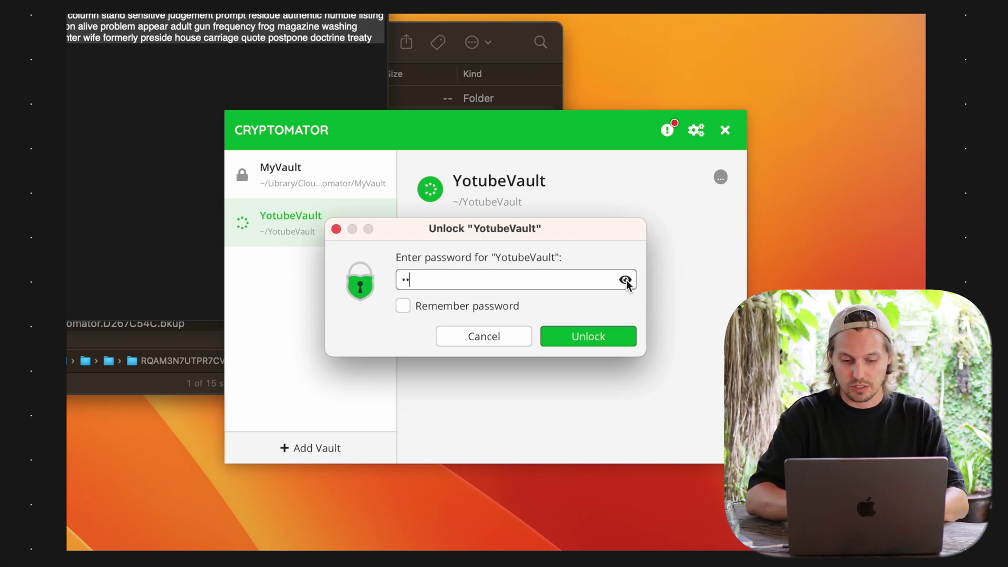
{"action": "type", "text": "2"}
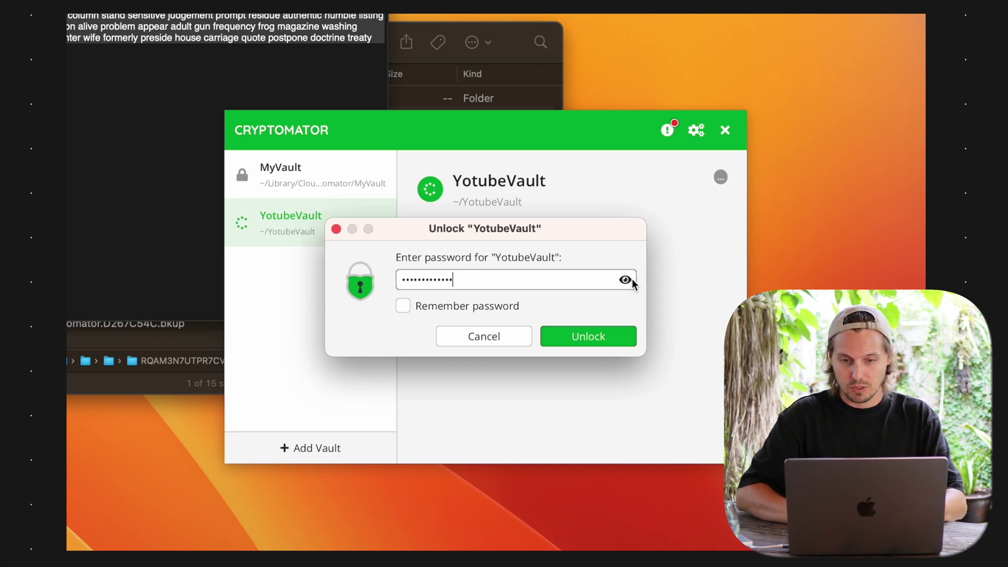
{"action": "left_click", "coordinate": [626, 281]}
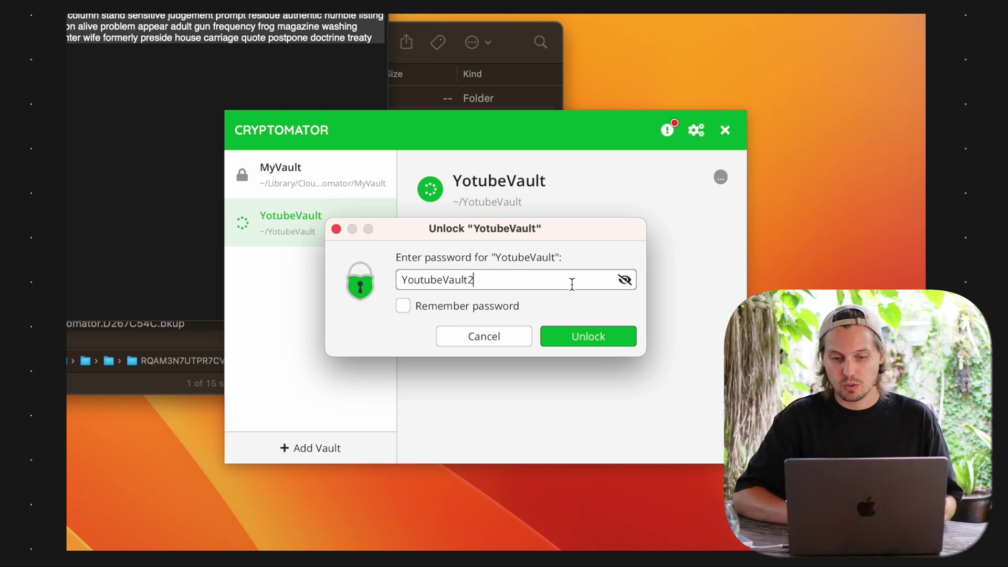
{"action": "left_click", "coordinate": [574, 338]}
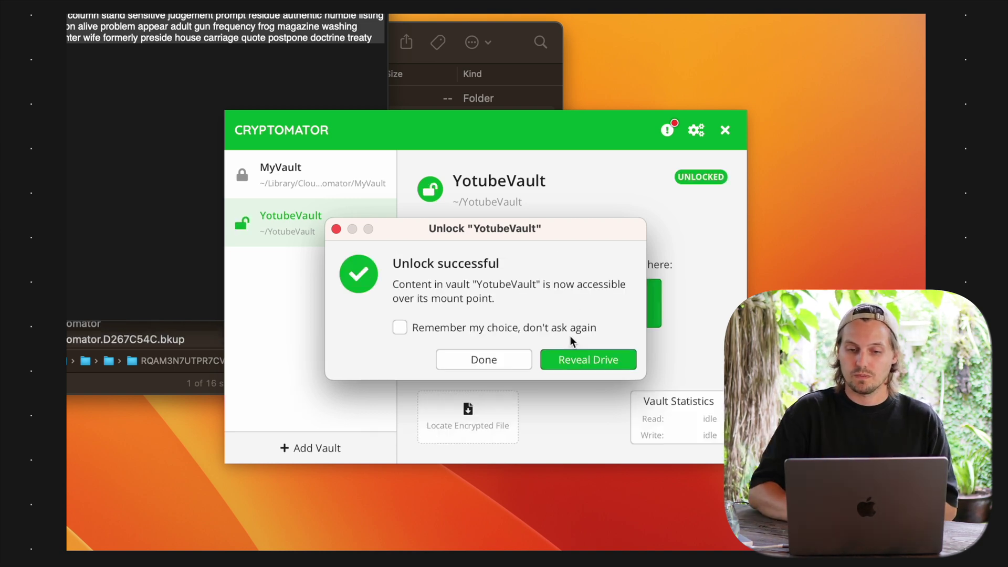
Reveal the unlocked YotubeVault drive in Finder, listing its five RTF files
{"action": "left_click", "coordinate": [578, 356]}
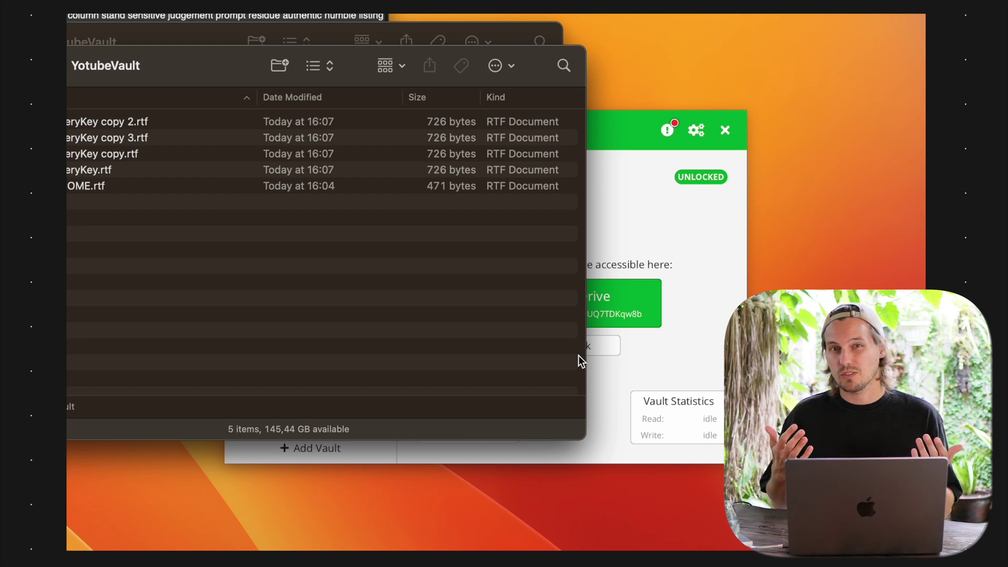